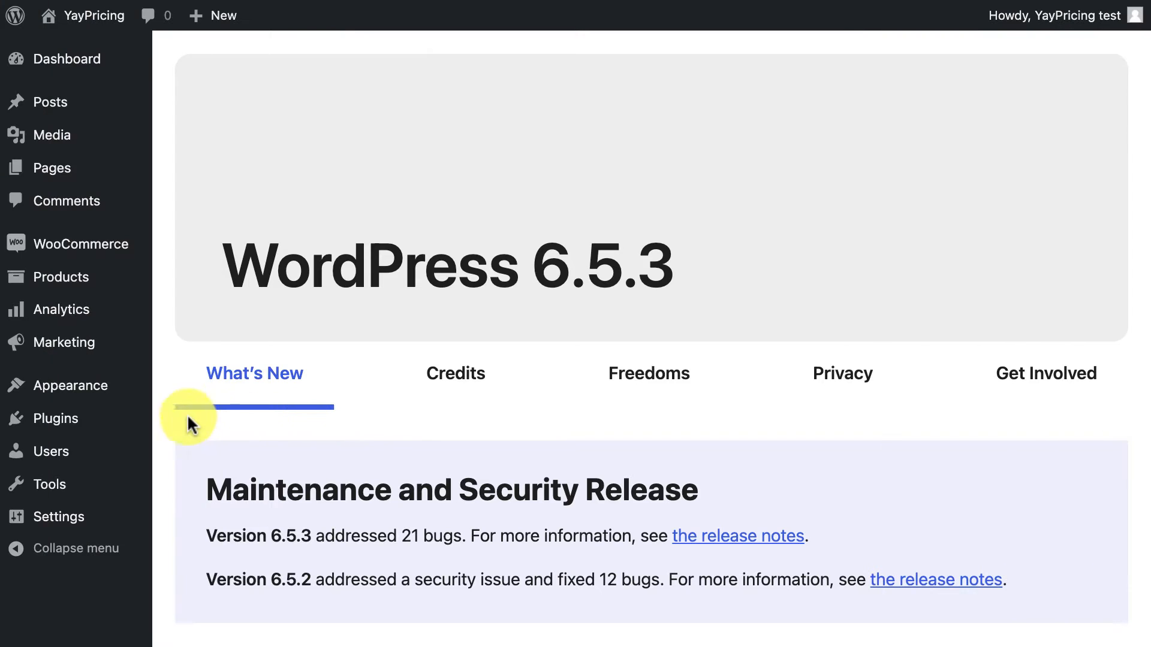
# Search the plugin directory for "YayPricing-WooCommerce Dynamic Pricing & Discounts", then install and activate the YayPricing plugin.
pyautogui.moveTo(109, 421)
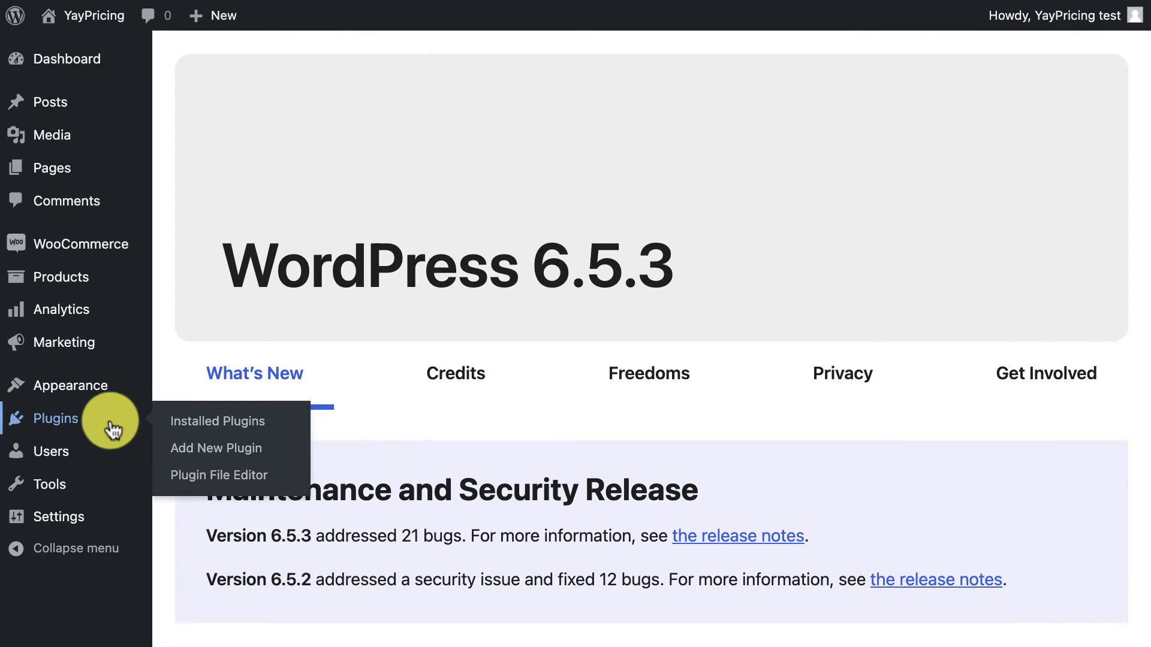
pyautogui.click(198, 449)
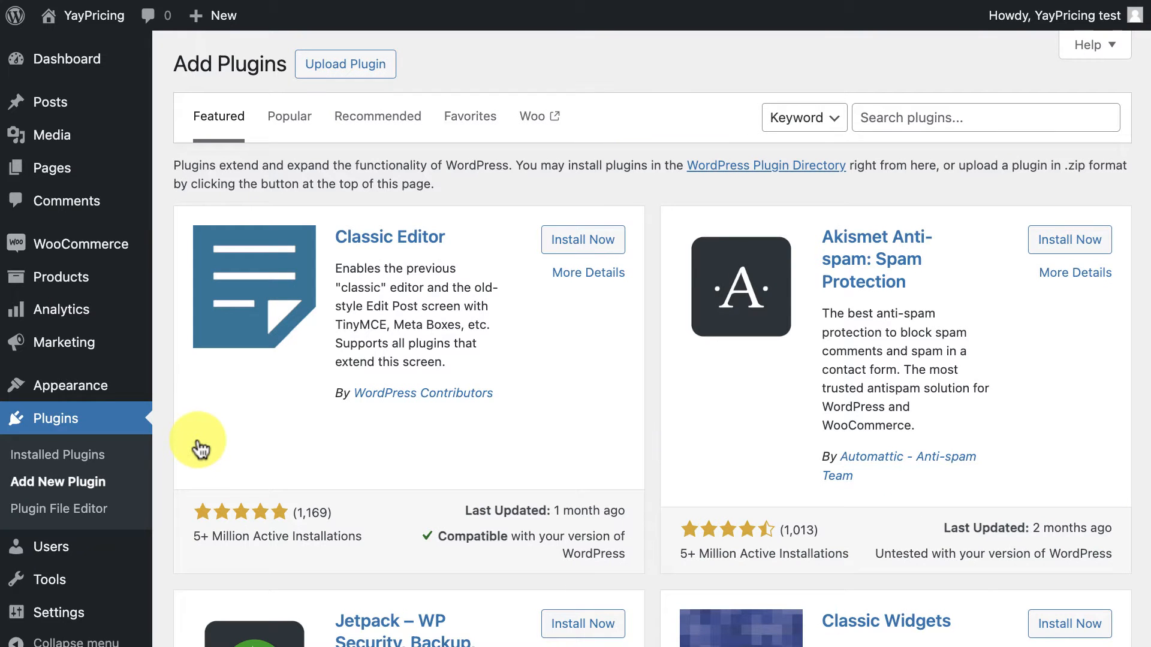
pyautogui.click(894, 117)
pyautogui.write('ommerce Dynamic Pricing & Discounts')
pyautogui.press('Return')
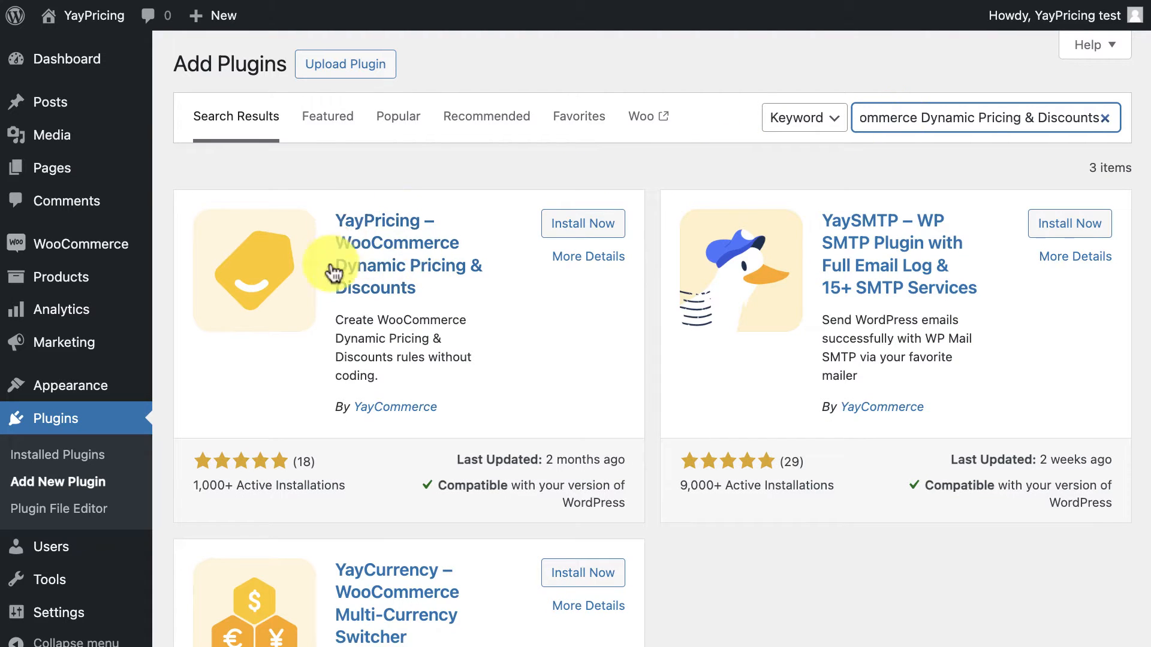
pyautogui.click(556, 231)
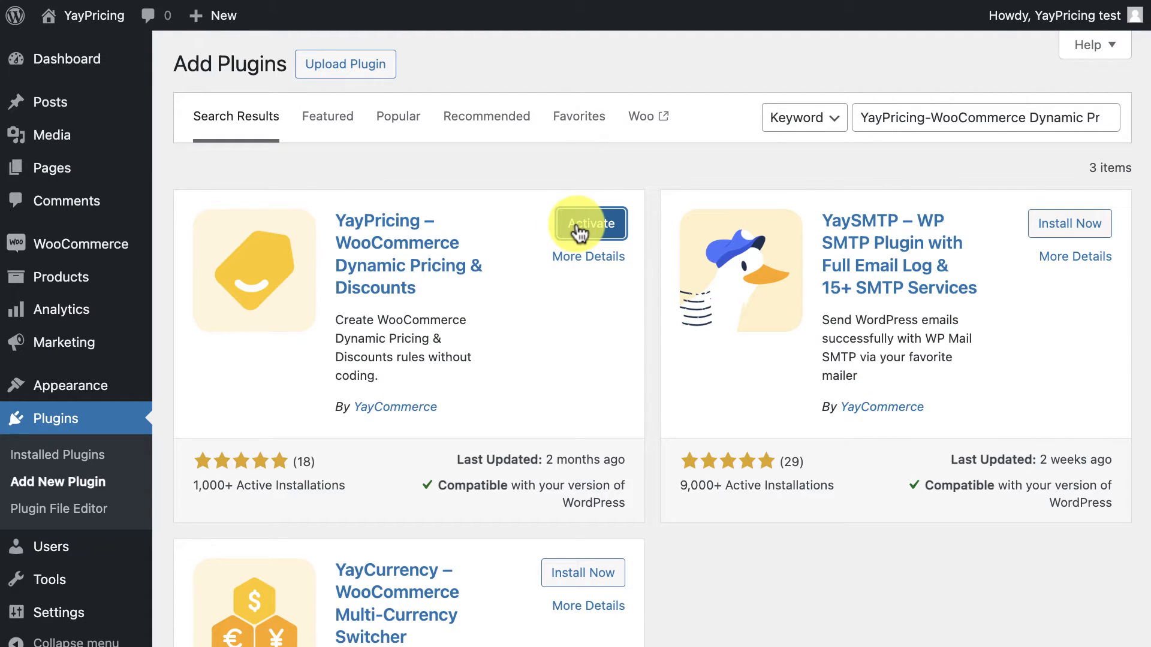
pyautogui.click(577, 231)
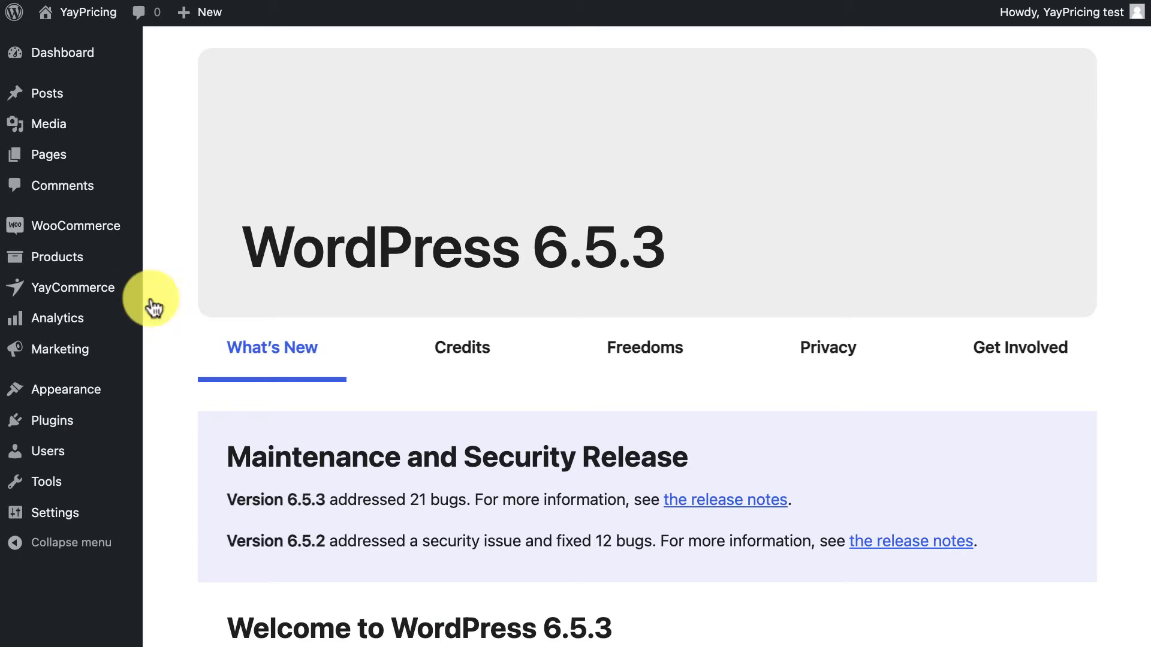
# Create a new WooCommerce coupon with the code GETFREEBEANIE and publish it.
pyautogui.moveTo(90, 343)
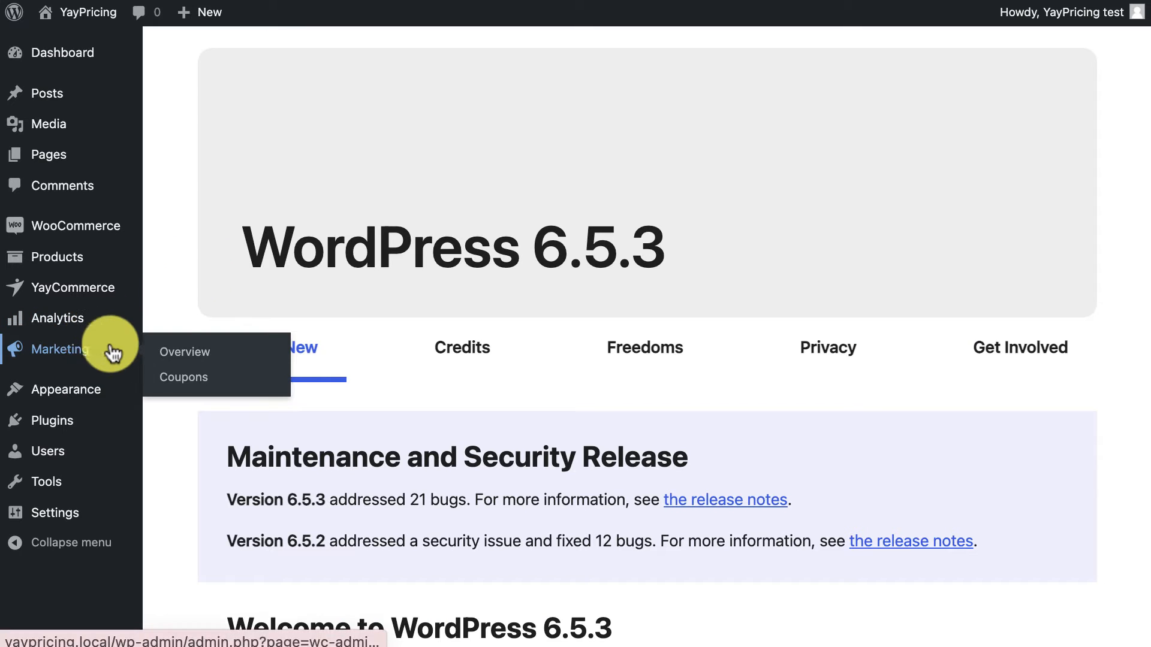
pyautogui.click(181, 378)
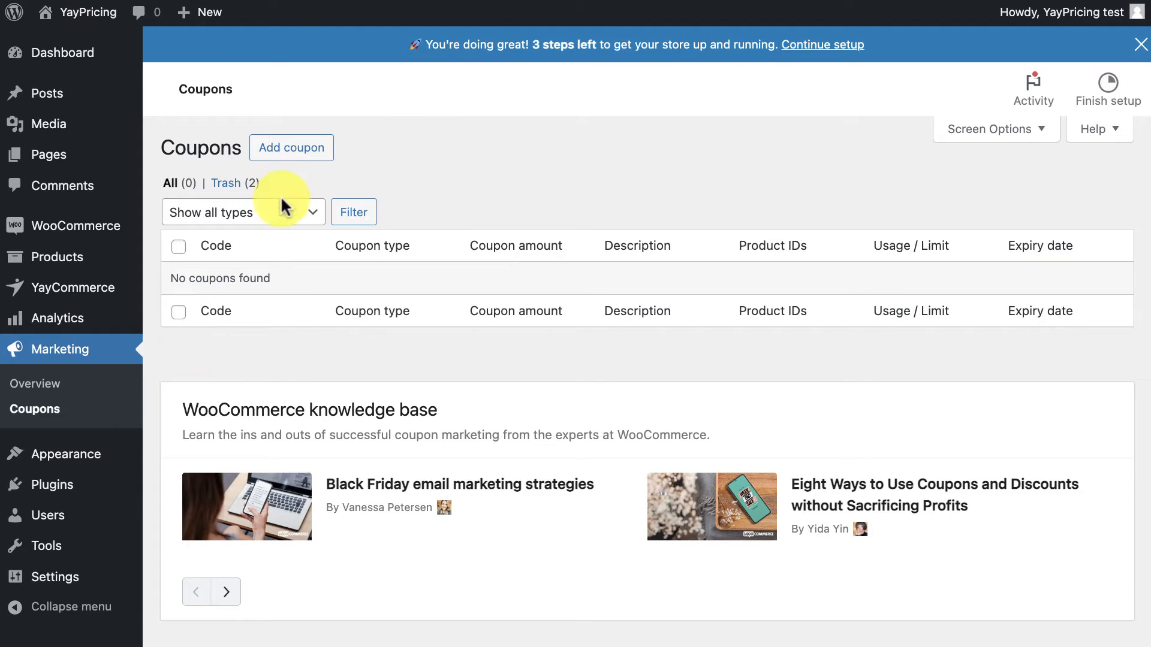
pyautogui.click(302, 157)
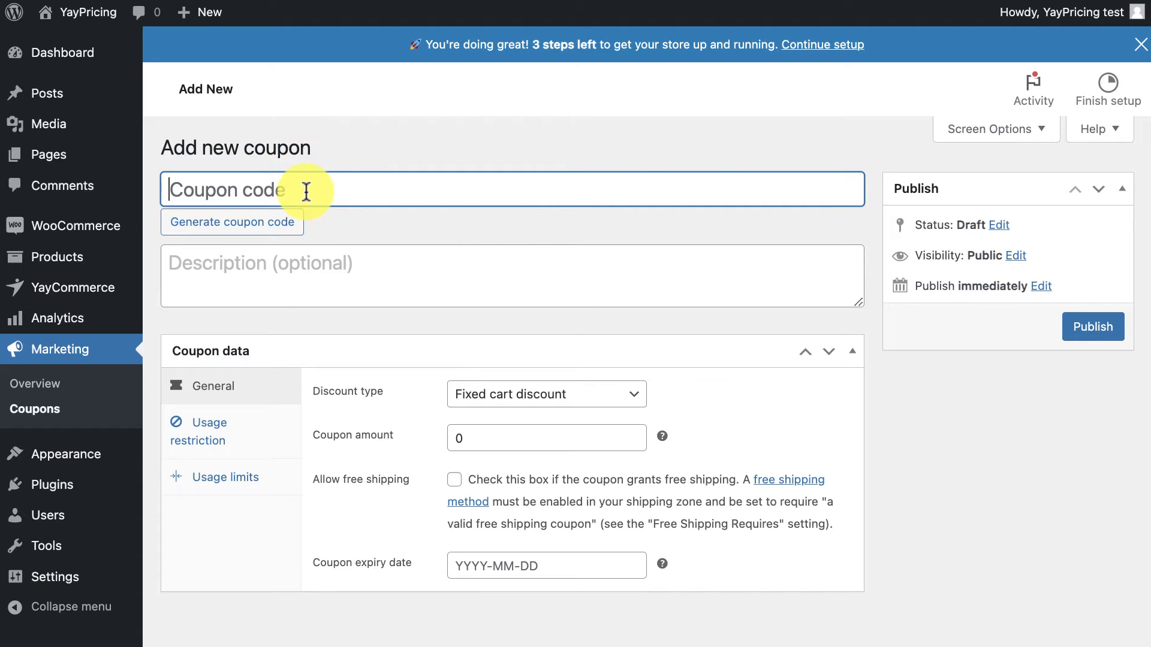
pyautogui.write('GETFREEBEANIE')
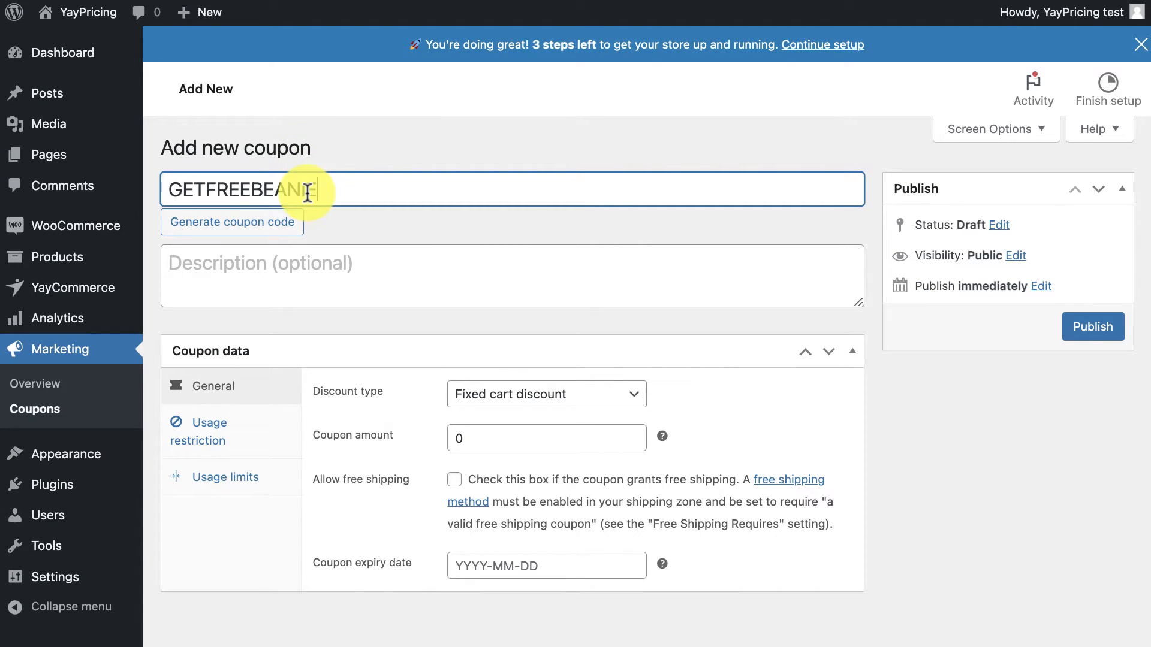
pyautogui.click(1086, 326)
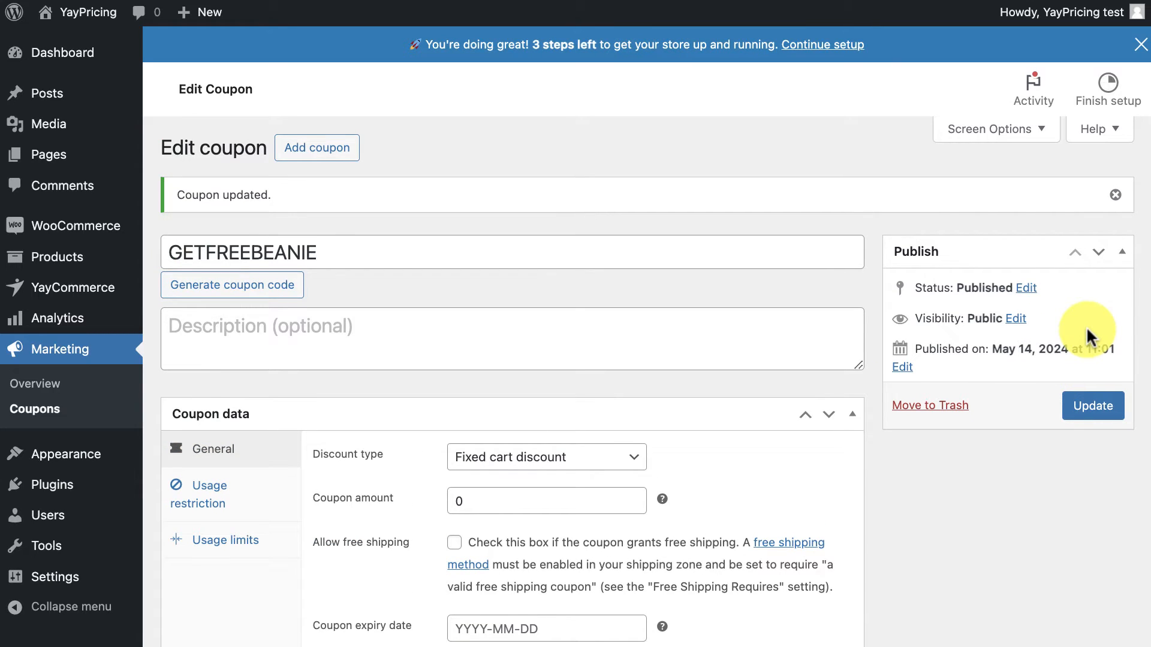
# Add a first product pricing rule in YayPricing using the Buy X Get X campaign.
pyautogui.moveTo(133, 294)
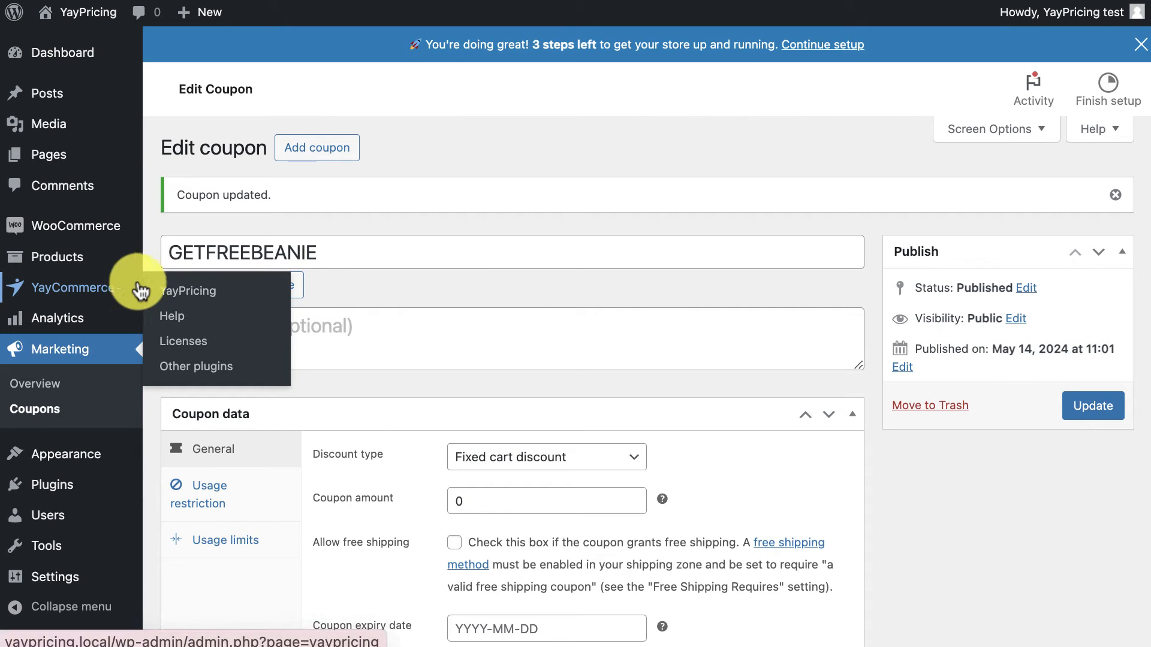
pyautogui.click(181, 294)
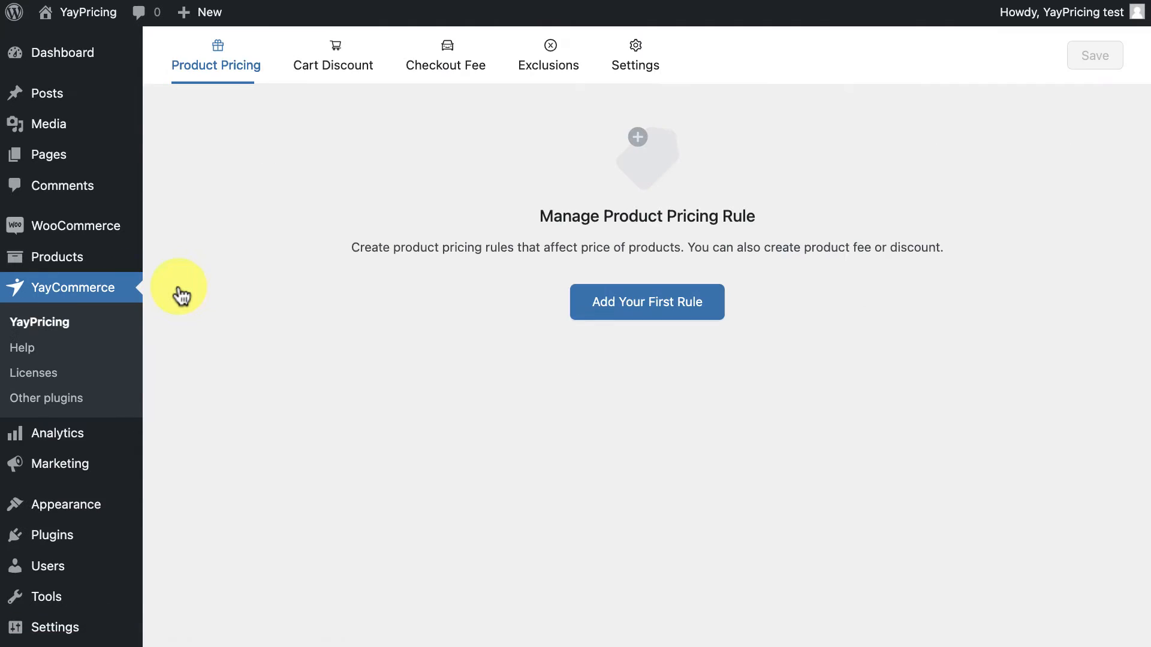
pyautogui.click(611, 317)
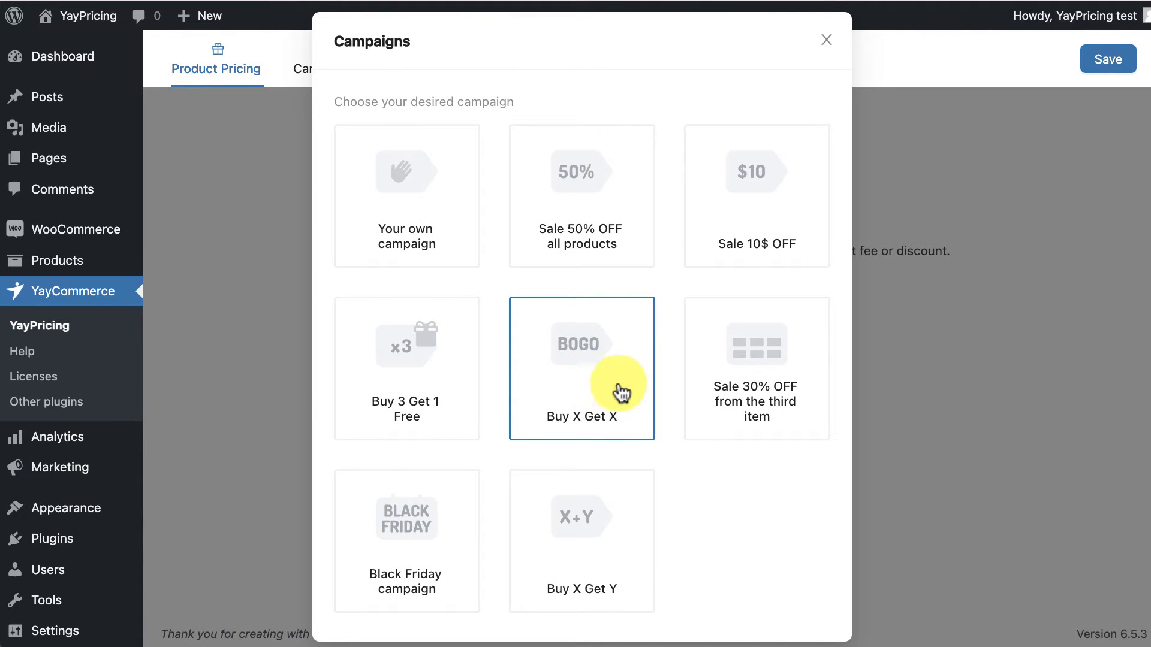
pyautogui.click(599, 377)
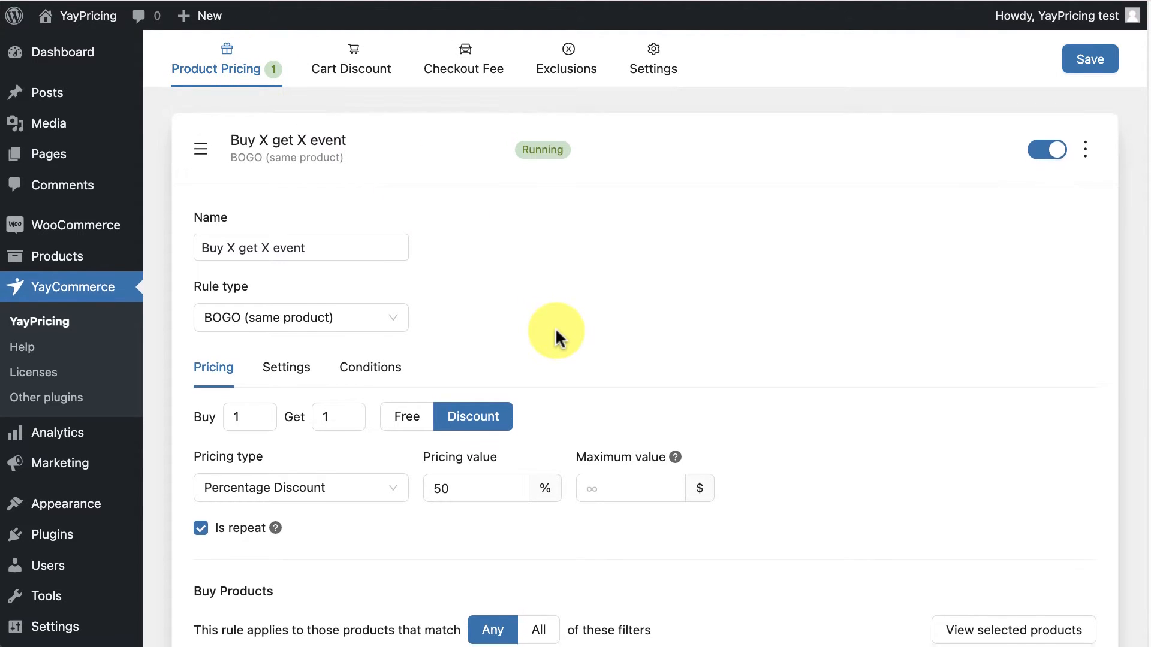
# Rename the Buy X Get X rule to "Beanie: Buy 1 Get 1".
pyautogui.scroll(-2, 555, 327)
pyautogui.scroll(-2, 703, 387)
pyautogui.scroll(-1, 713, 390)
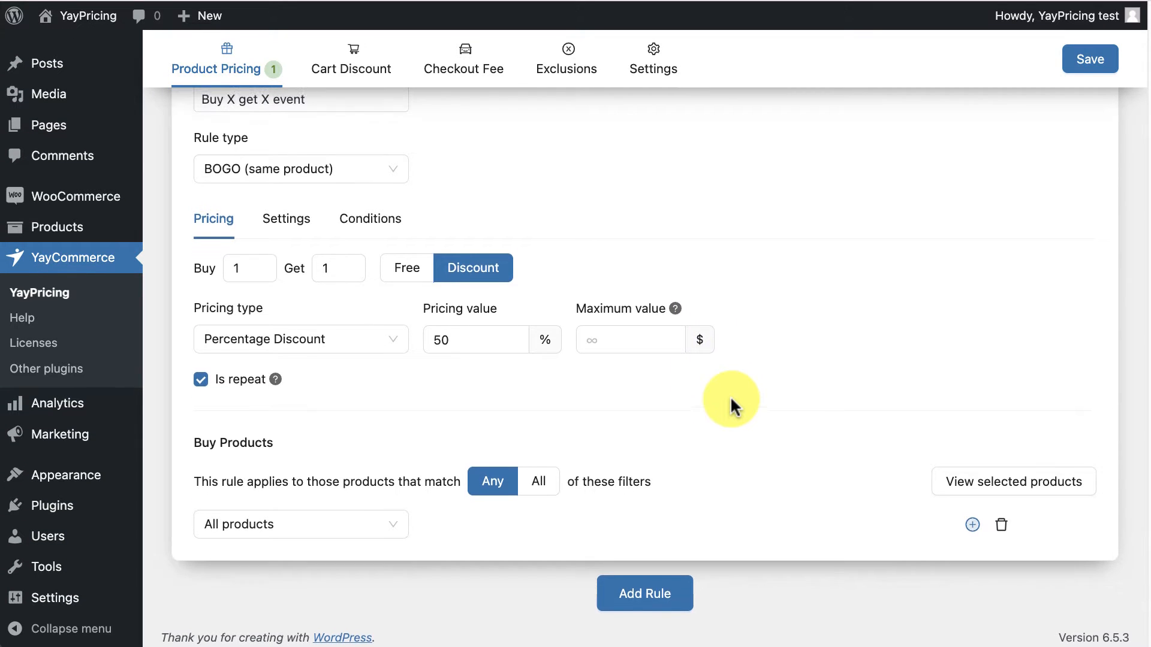
pyautogui.scroll(5, 731, 400)
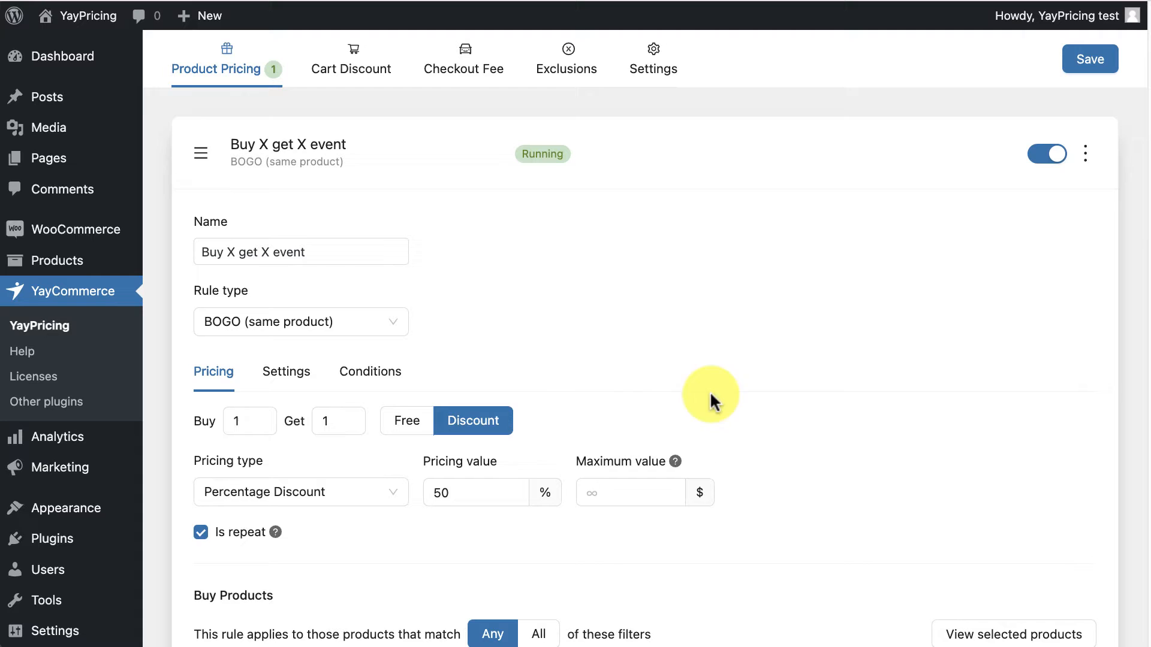
pyautogui.click(331, 255)
pyautogui.press('super+a')
pyautogui.write('Beanie: Buy 1 Get 1')
pyautogui.click(350, 270)
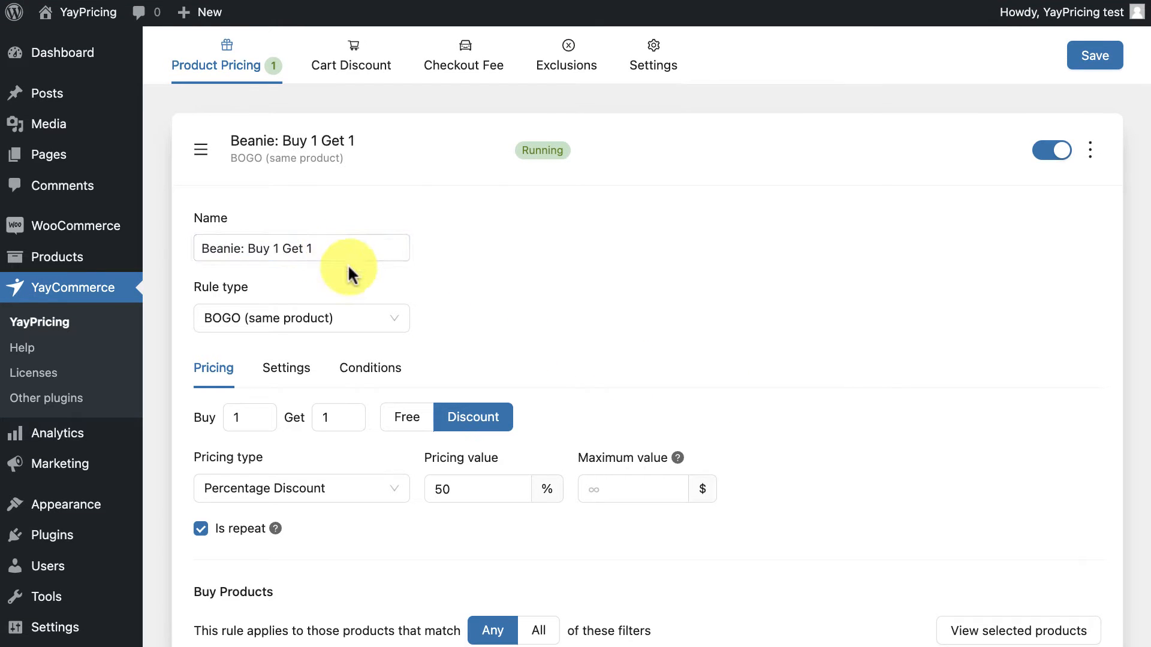
pyautogui.scroll(-1, 446, 288)
pyautogui.scroll(-3, 445, 288)
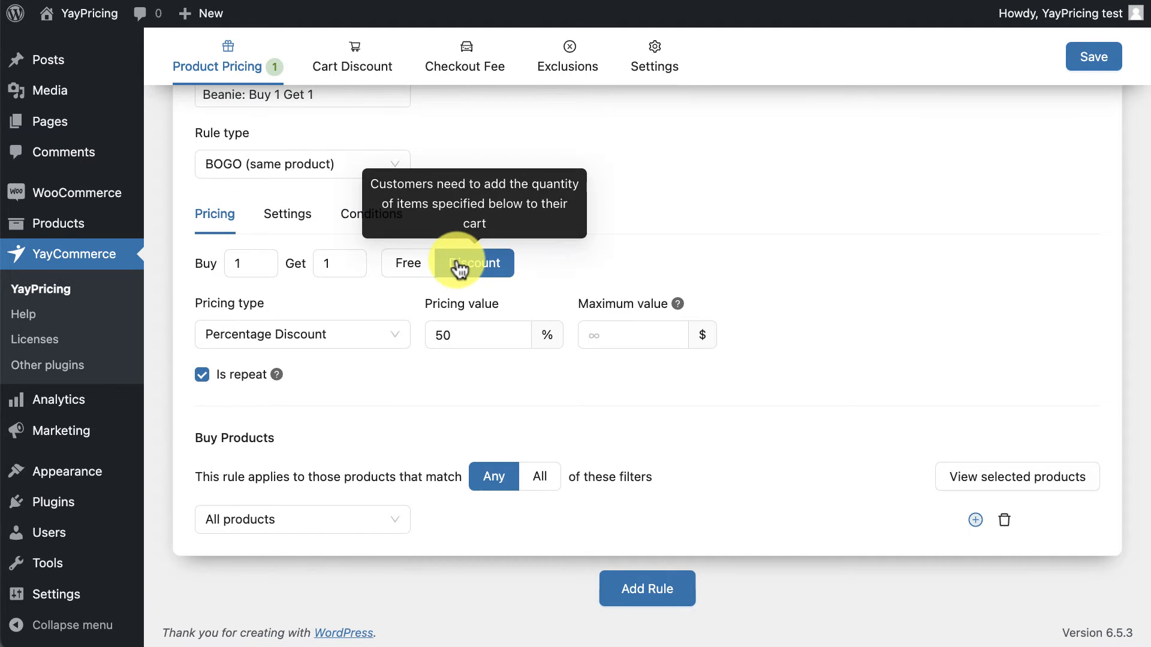
pyautogui.click(403, 340)
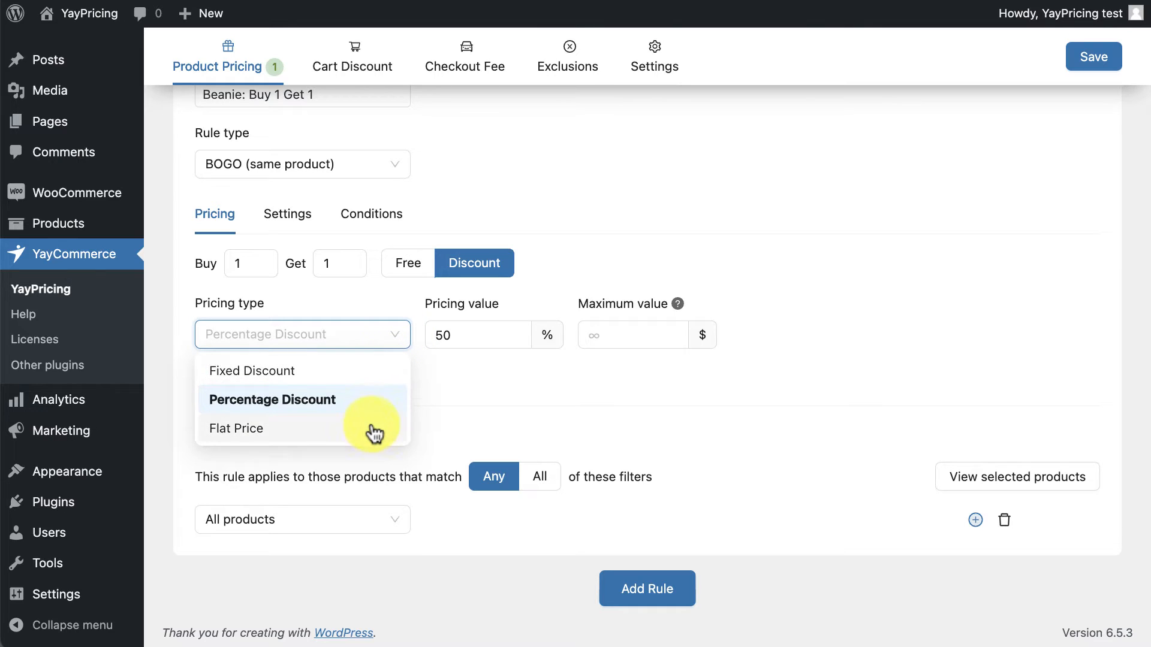
pyautogui.click(393, 334)
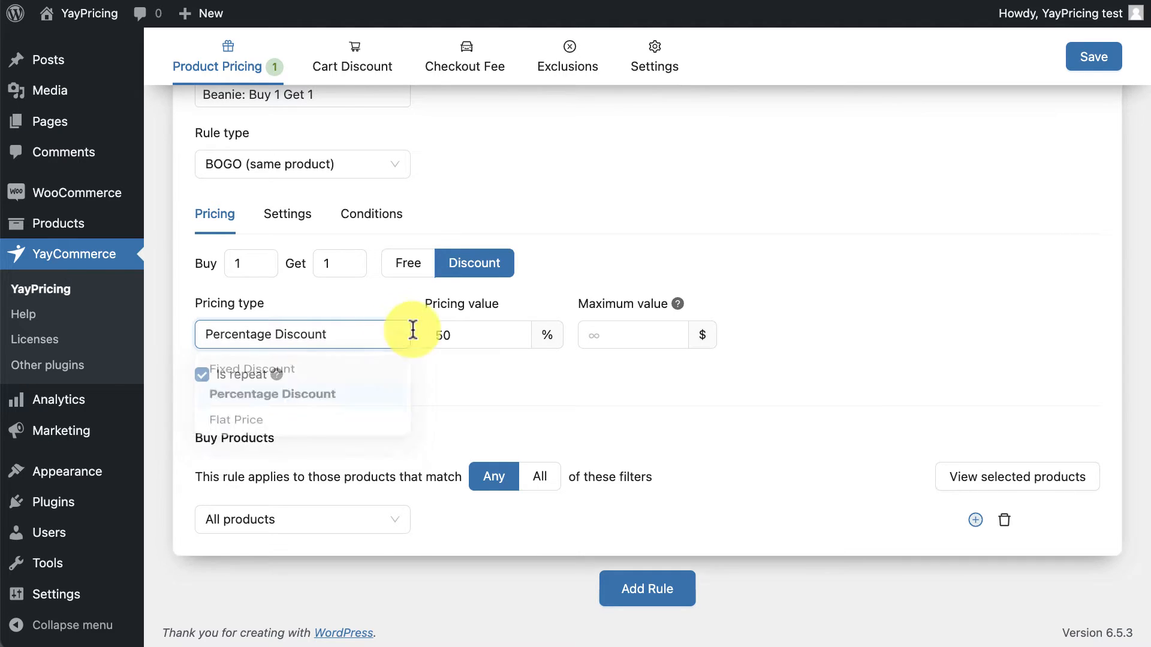
pyautogui.doubleClick(485, 334)
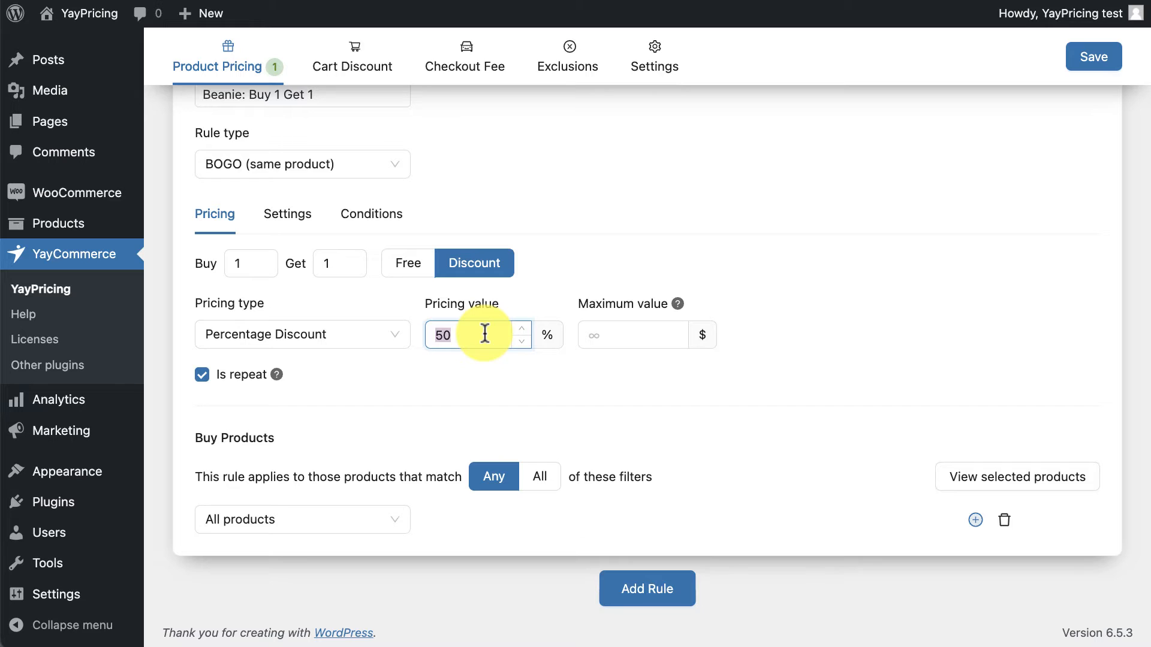
# Make the rule's Get item Free instead of discounted and turn off Is repeat.
pyautogui.click(416, 266)
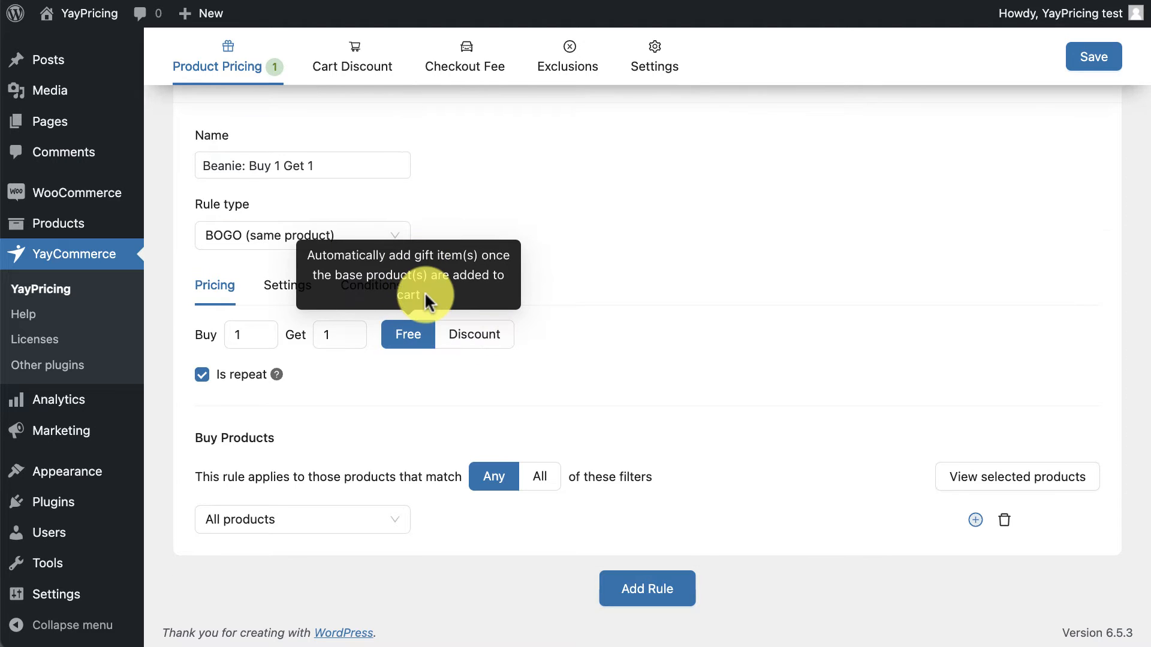
pyautogui.moveTo(276, 375)
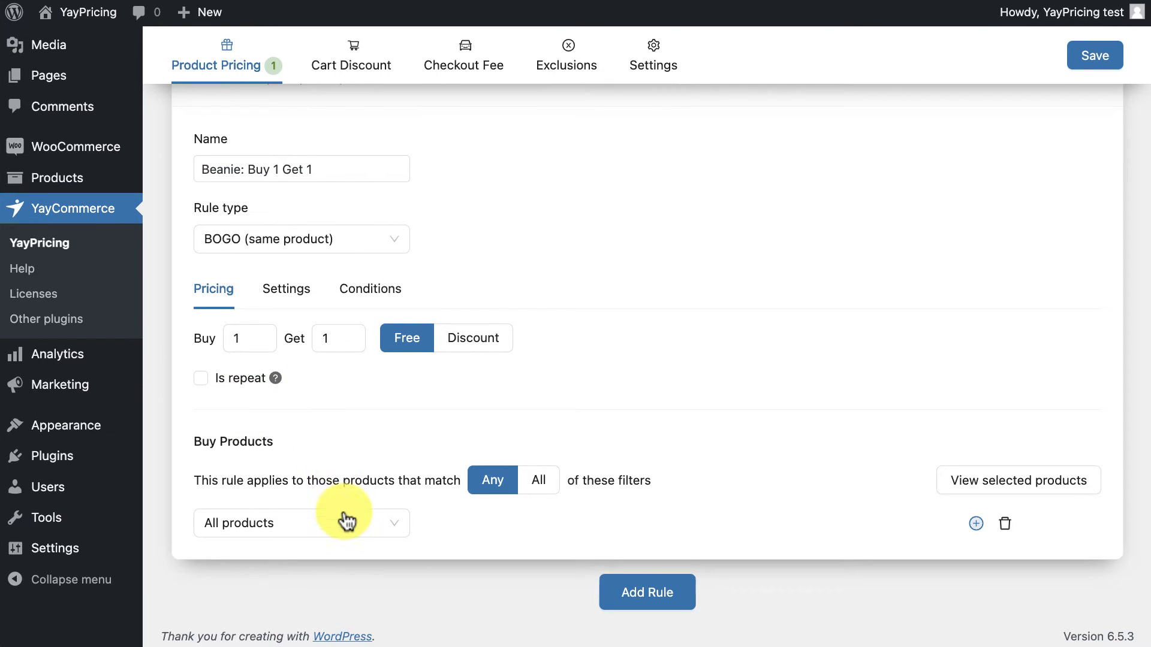
# Limit the rule's Buy Products to the product category in list Fashion ⇒ Beanie.
pyautogui.click(347, 522)
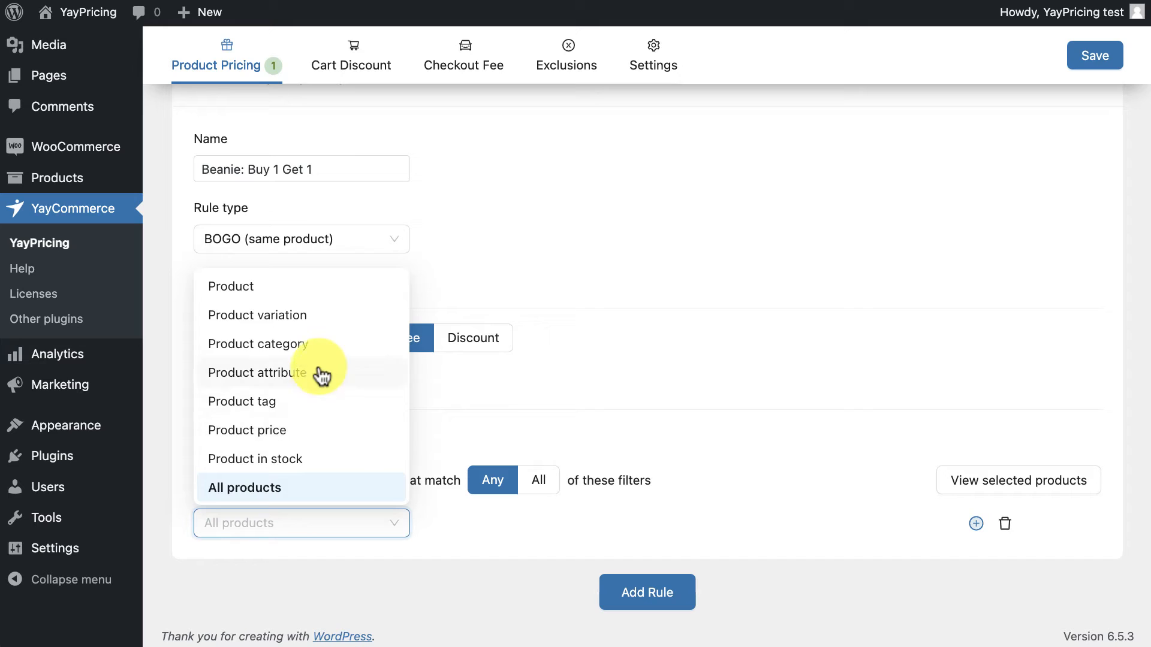
pyautogui.click(316, 347)
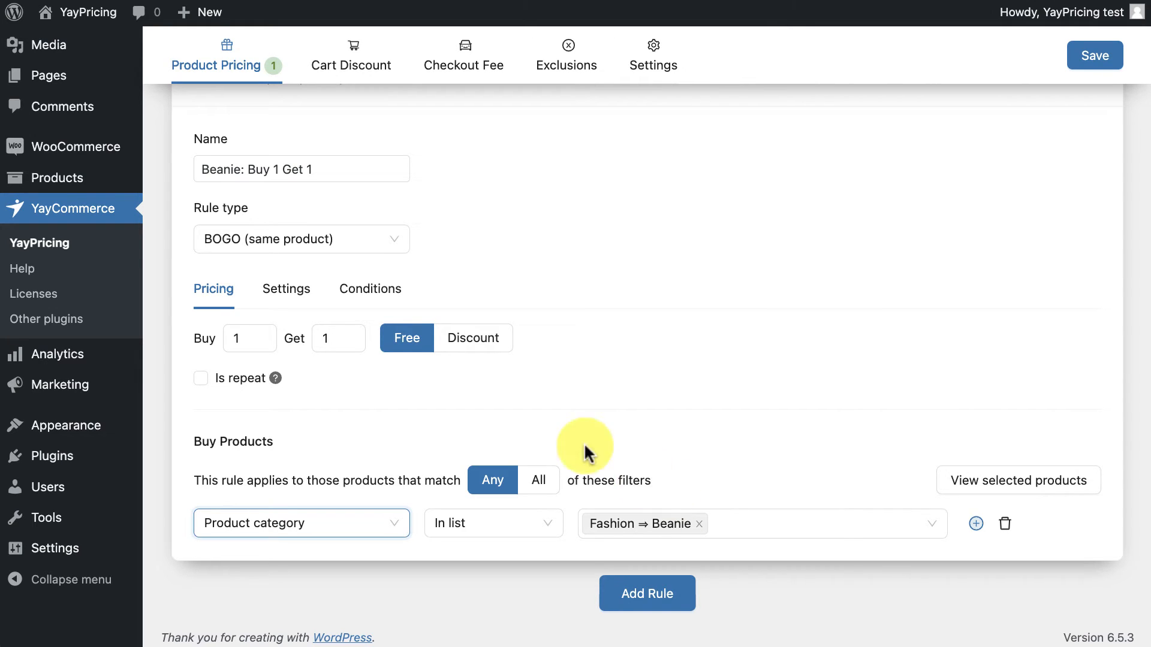
# Show an offer description in the product page, promoting the autumn-look exclusive deal with code 'GETFREEBEANIE' at checkout for a free beanie gift.
pyautogui.click(303, 299)
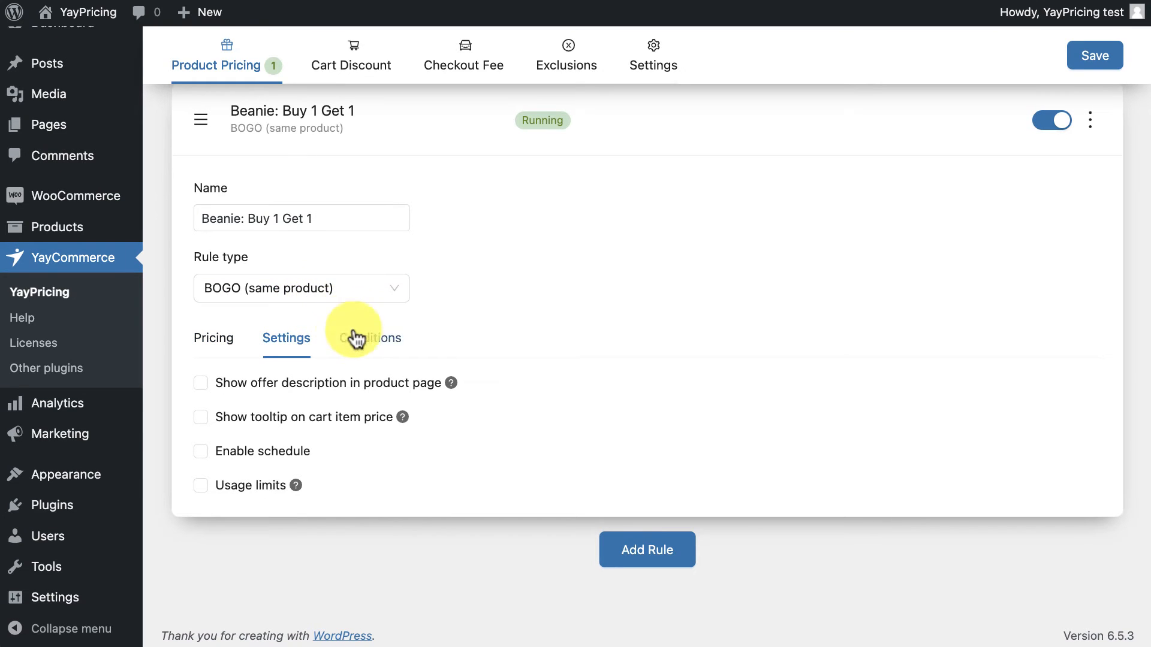
pyautogui.moveTo(450, 383)
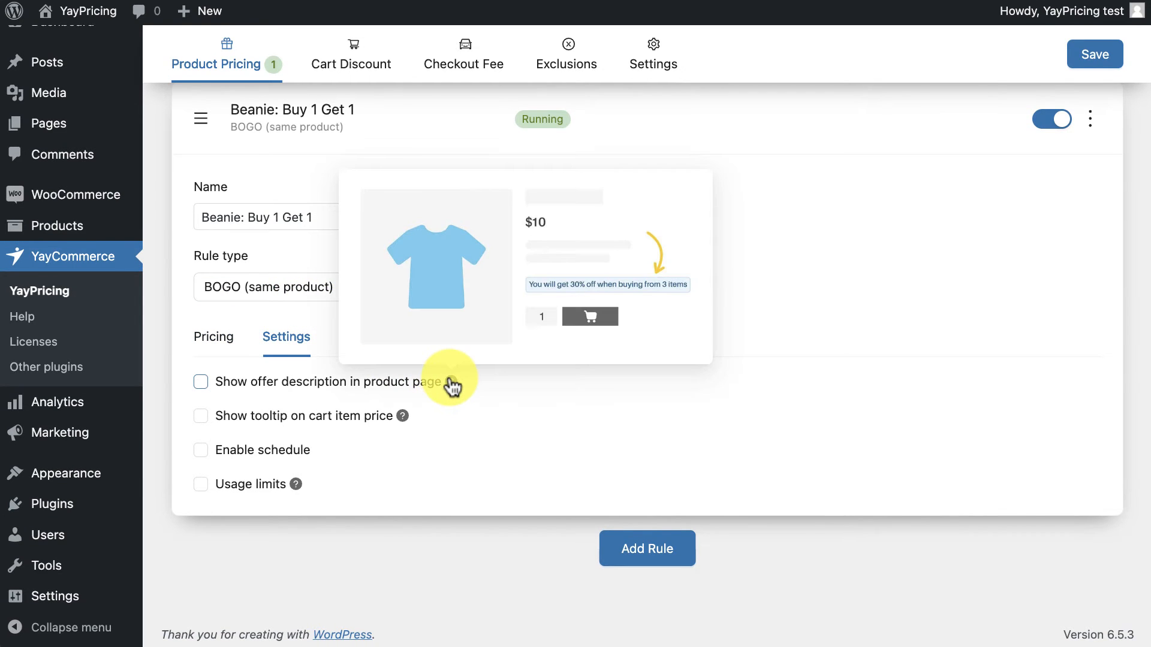
pyautogui.click(412, 383)
pyautogui.click(298, 506)
pyautogui.write("Don't slip away this opportunity! Complete your autumn look with our exclusive deal. Use the code 'GETFREEBEANIE' at checkout to receive a free beanie as our gift for you.")
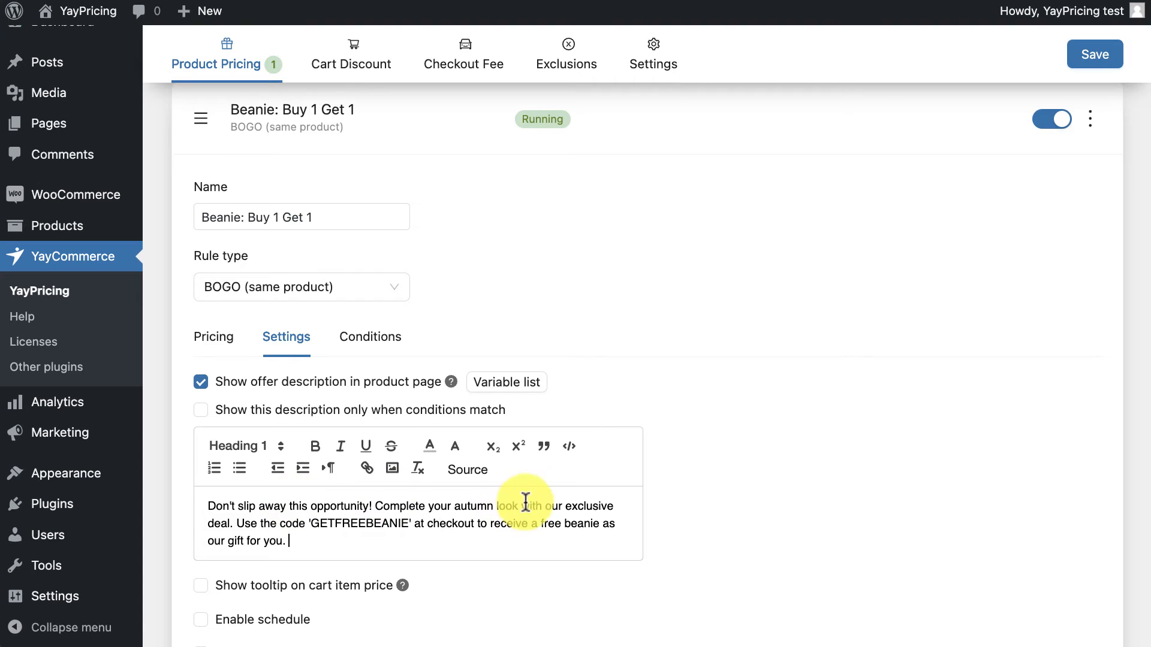
# Colour the words "exclusive deal" red and make 'GETFREEBEANIE' bold in the offer description.
pyautogui.moveTo(565, 506); pyautogui.dragTo(230, 531)
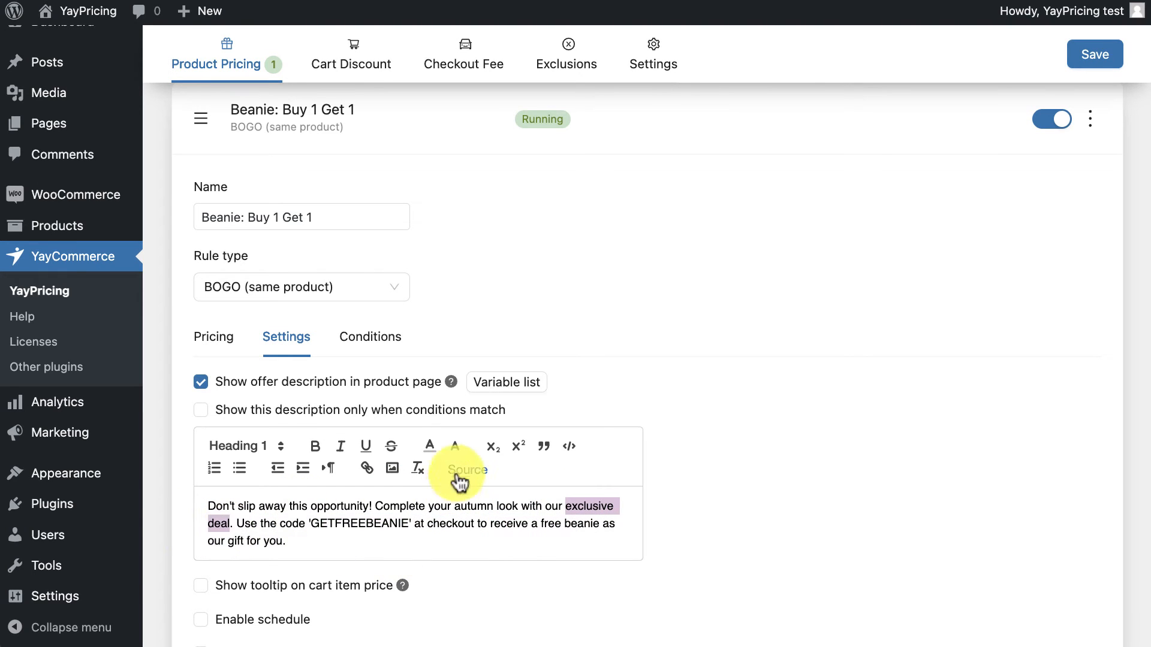
pyautogui.click(429, 446)
pyautogui.click(468, 474)
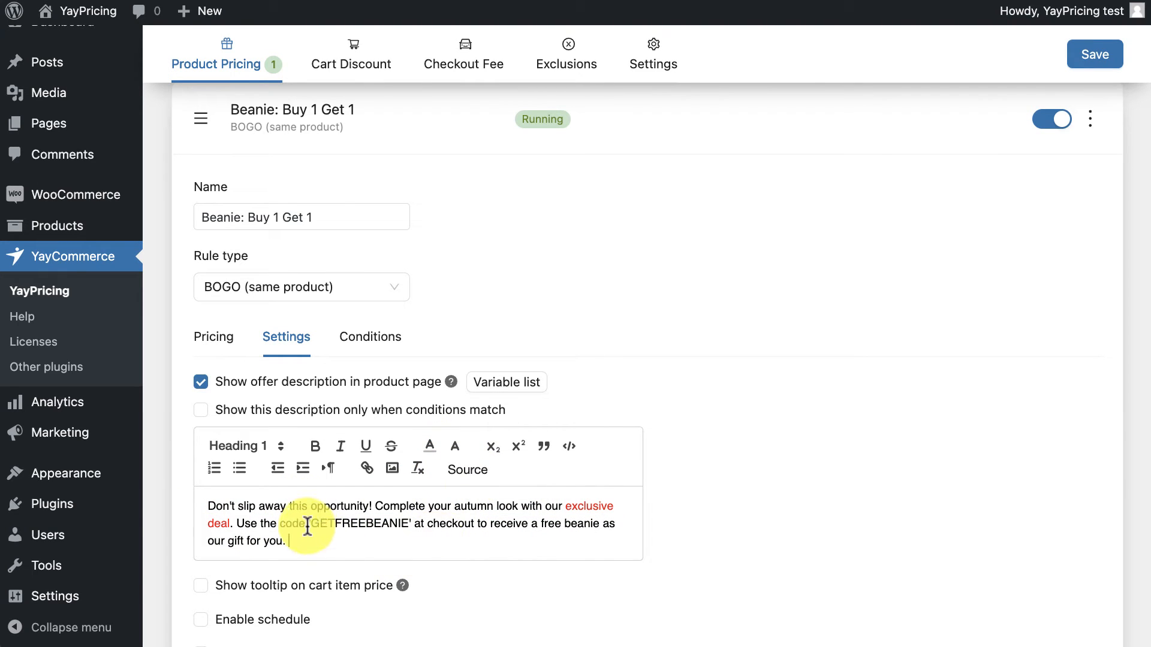
pyautogui.moveTo(309, 523); pyautogui.dragTo(414, 525)
pyautogui.click(316, 446)
pyautogui.click(495, 567)
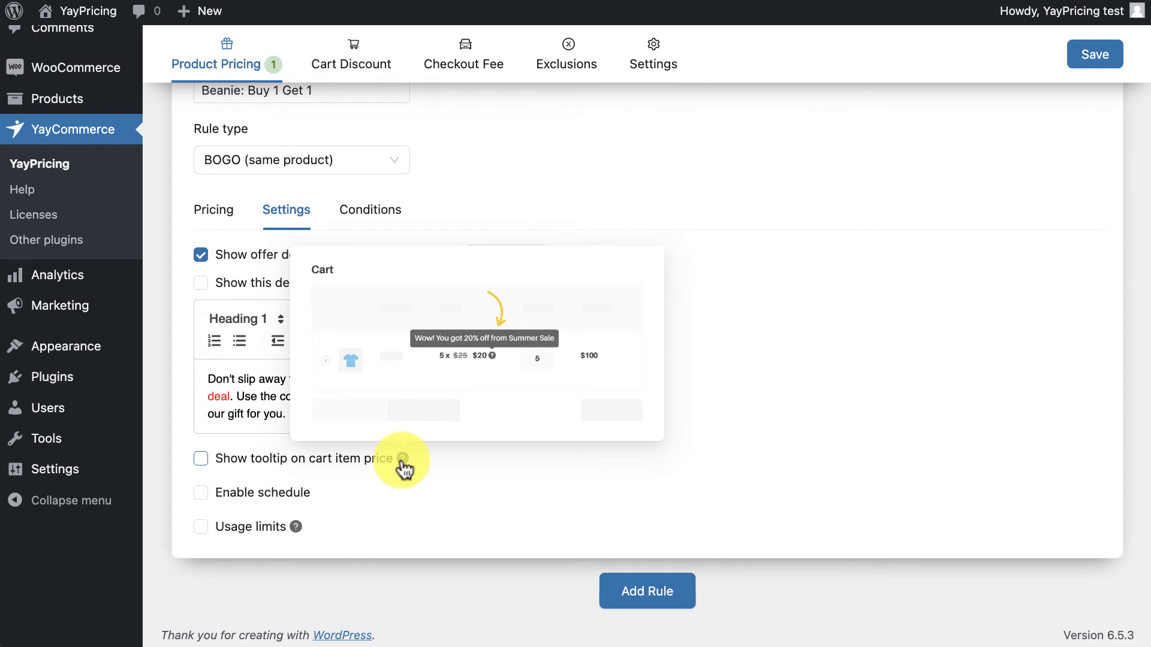
# Show a tooltip on the cart item price reading "Yay! You get a FREE beanie from Seasonal Sale".
pyautogui.click(378, 459)
pyautogui.click(499, 491)
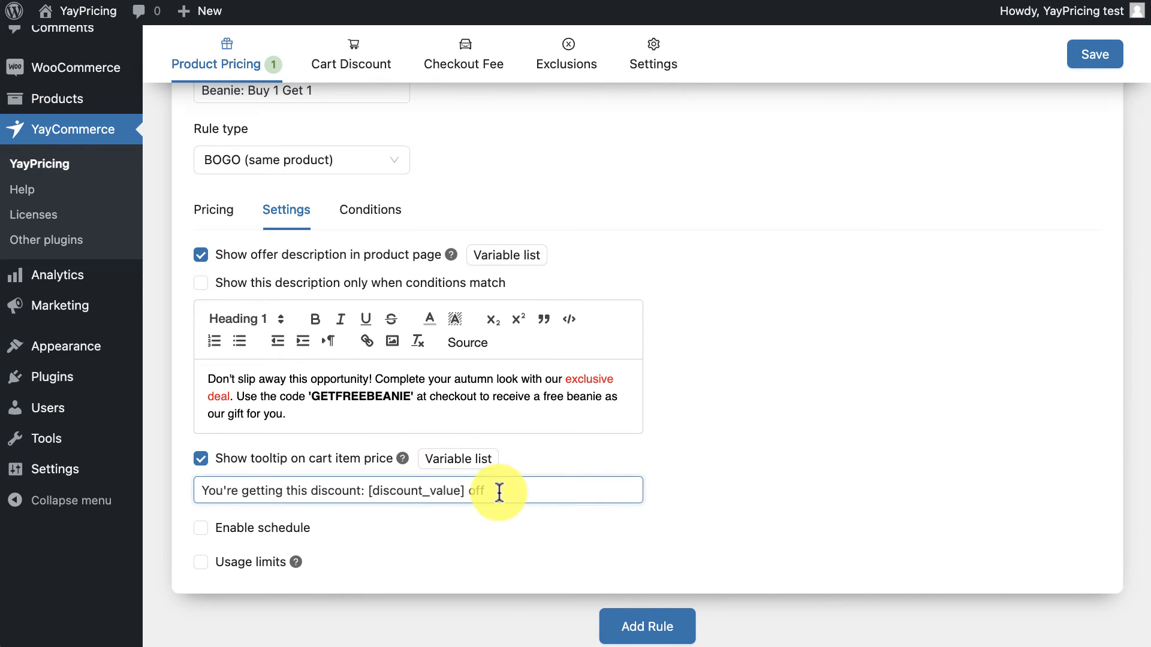
pyautogui.hotkey('ctrl', 'a')
pyautogui.write('Yay! You get a FREE beanie from Seasonal Sale')
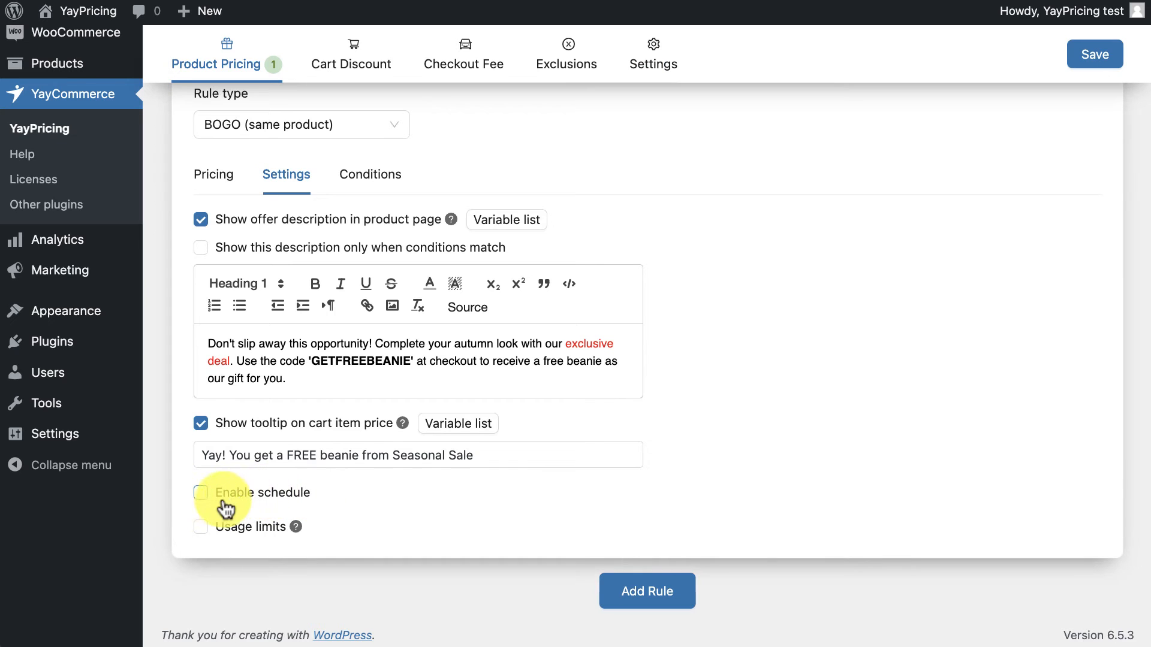
# Enable the rule's schedule, running from May 14, 2024 at 1:00 am to May 31, 2024 at 12:00 am.
pyautogui.click(202, 492)
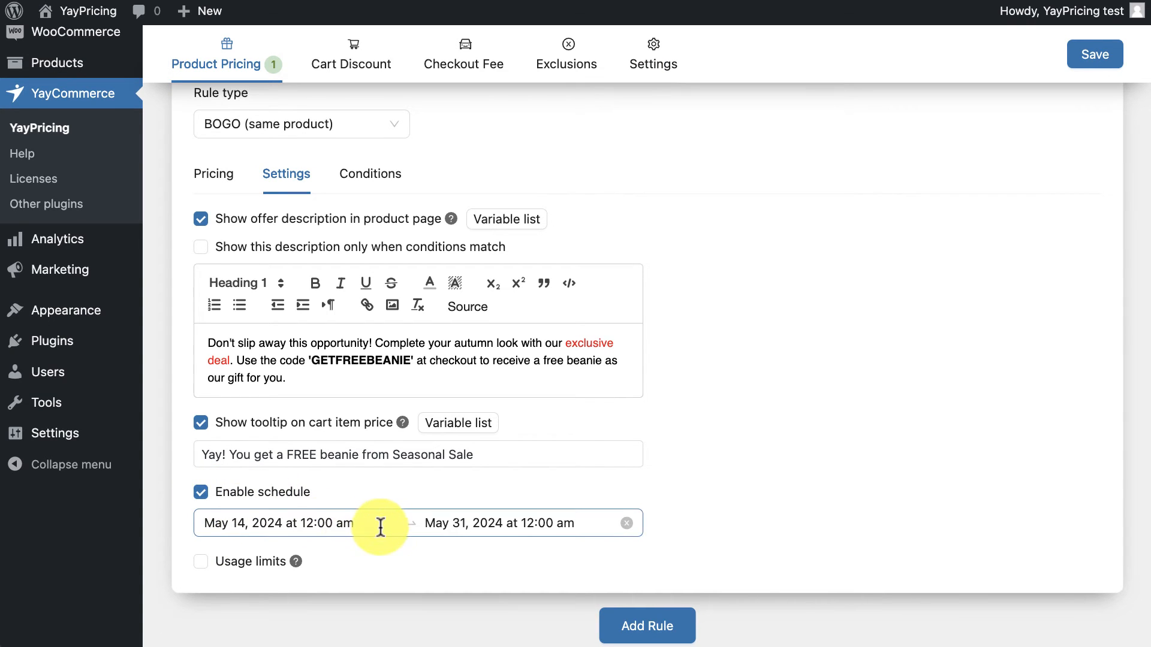
pyautogui.click(350, 524)
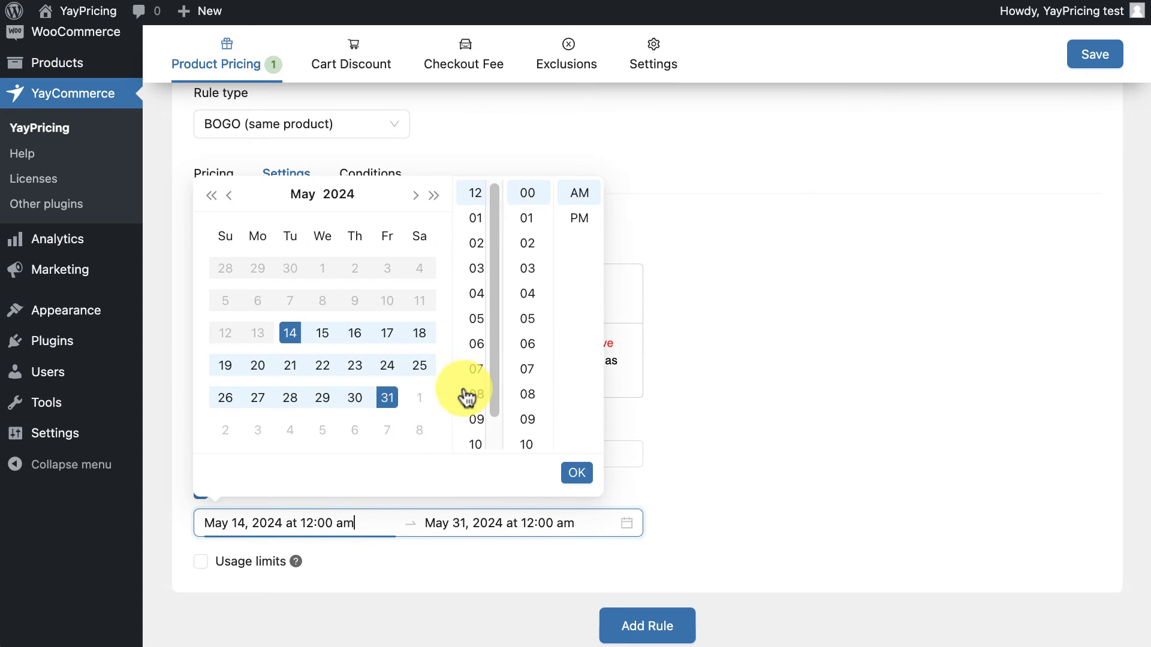
pyautogui.scroll(-1, 478, 380)
pyautogui.scroll(1, 479, 402)
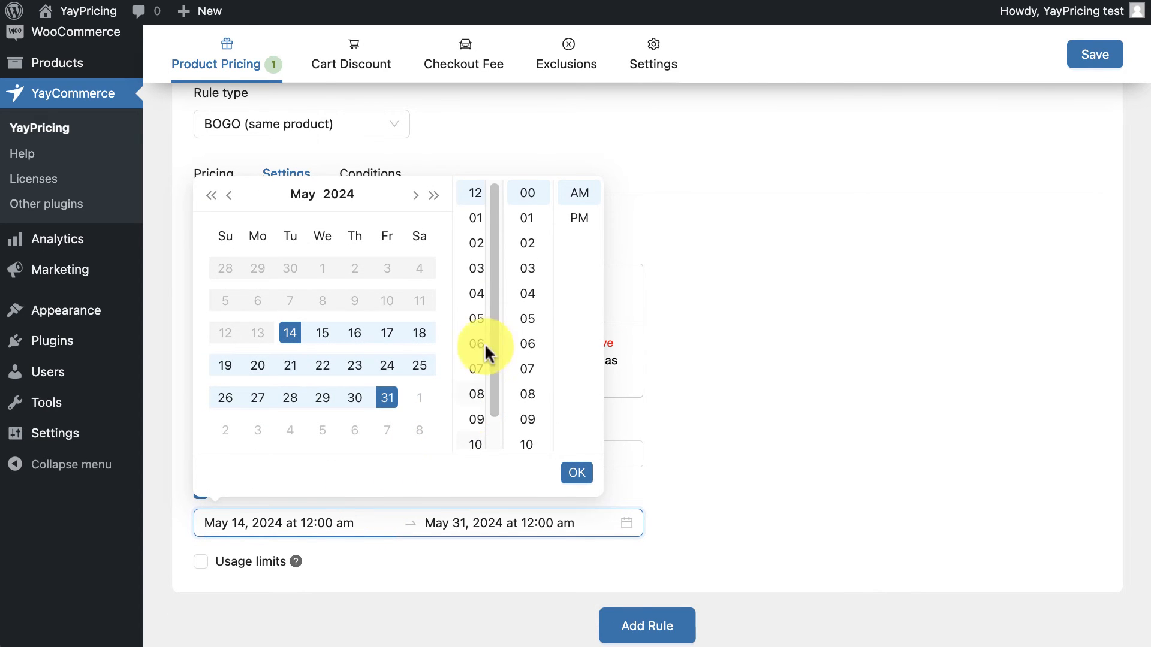
pyautogui.click(479, 222)
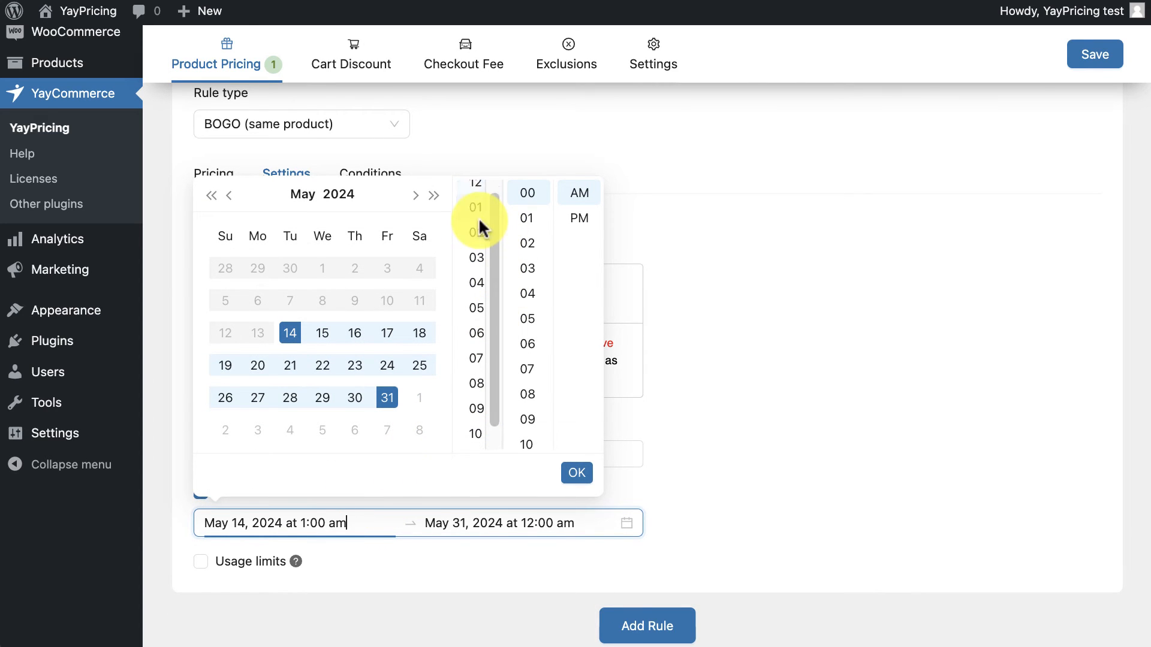
pyautogui.click(584, 473)
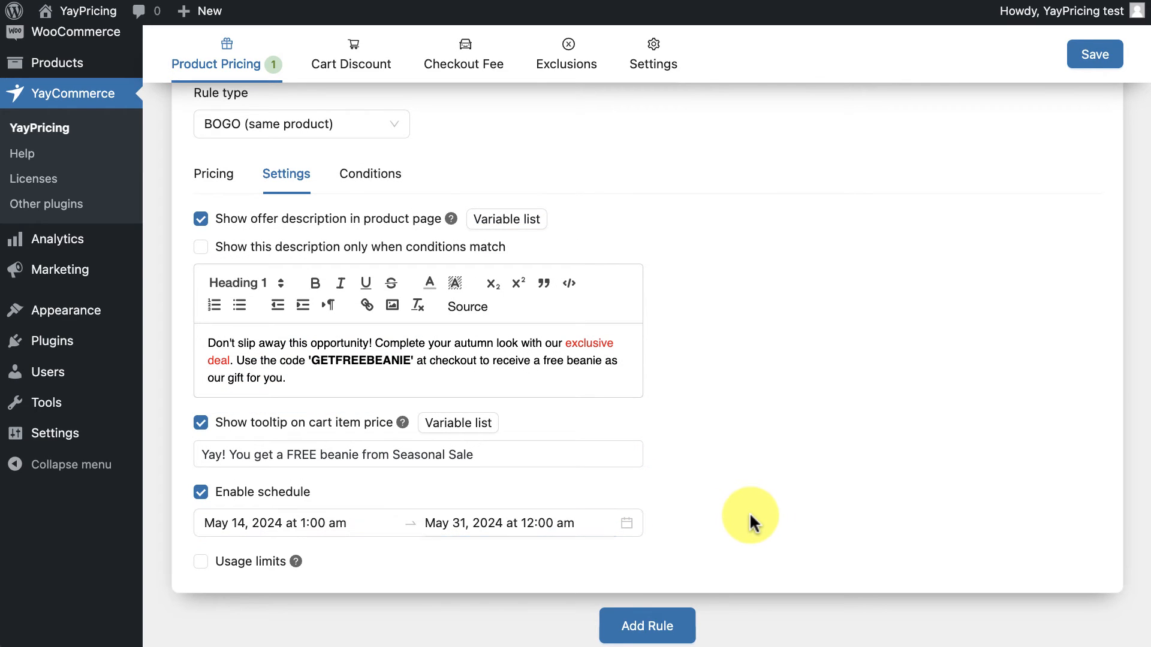
pyautogui.moveTo(297, 569)
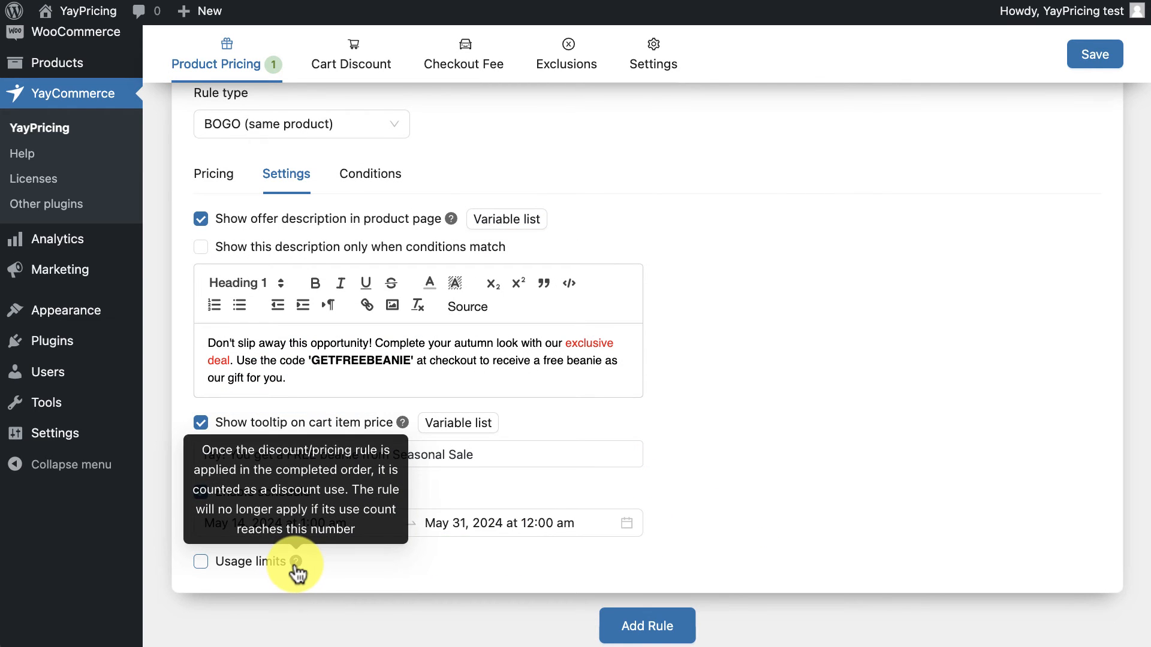
# Set the beanie rule's condition type to Applied coupons.
pyautogui.scroll(3, 372, 420)
pyautogui.click(390, 350)
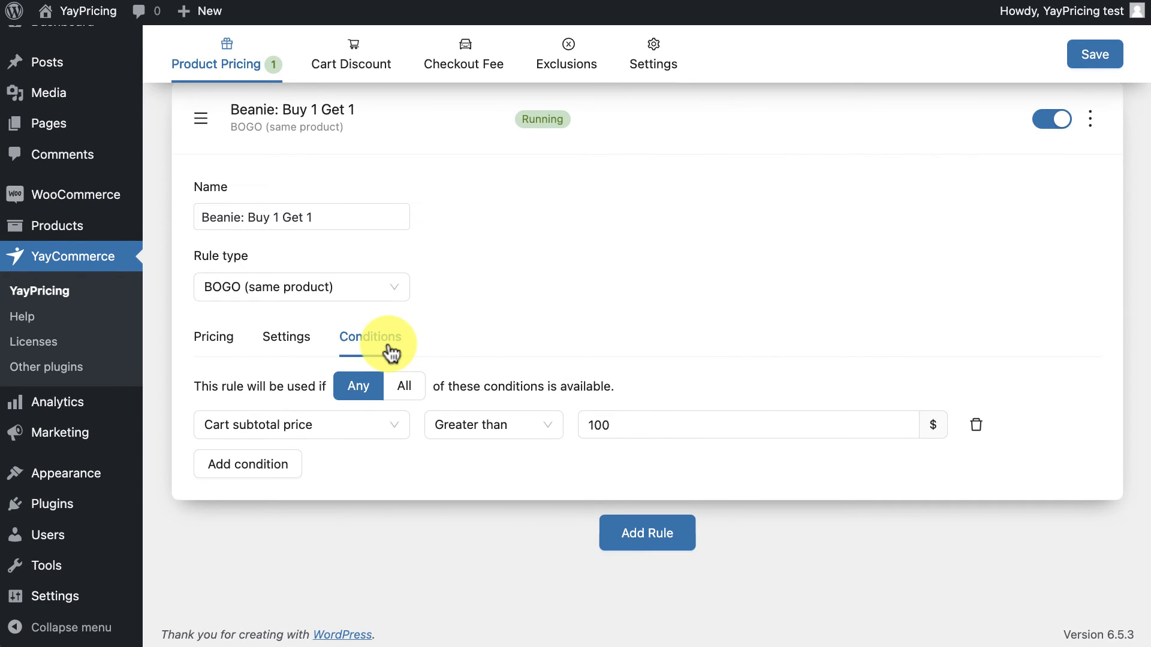
pyautogui.click(400, 428)
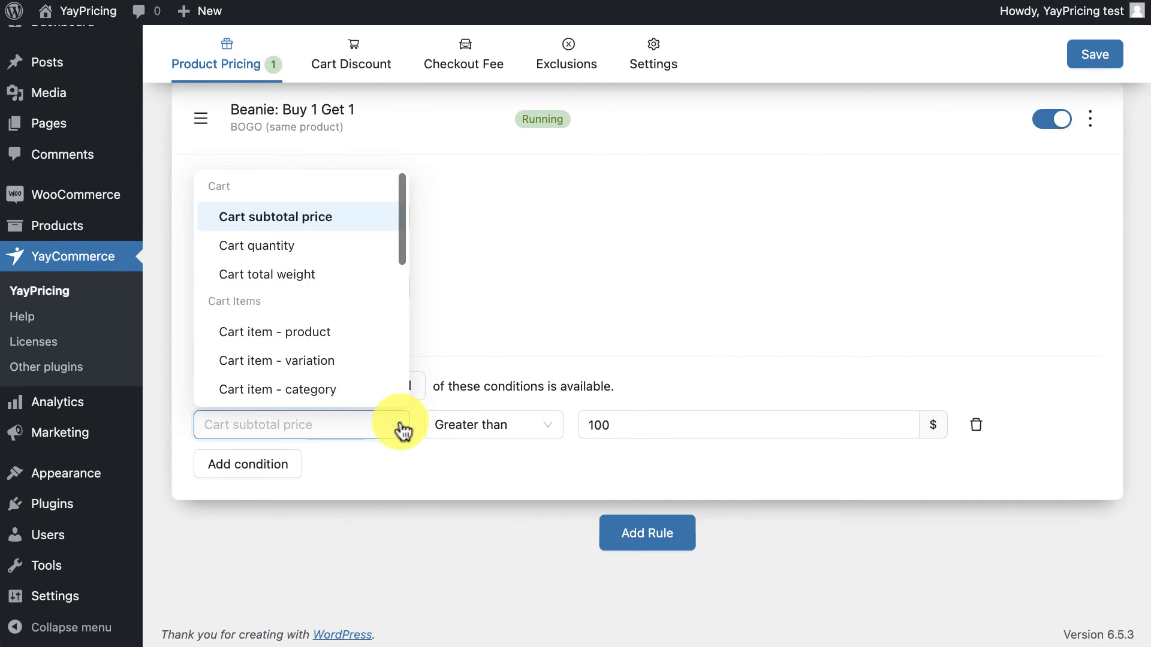
pyautogui.scroll(-1, 393, 390)
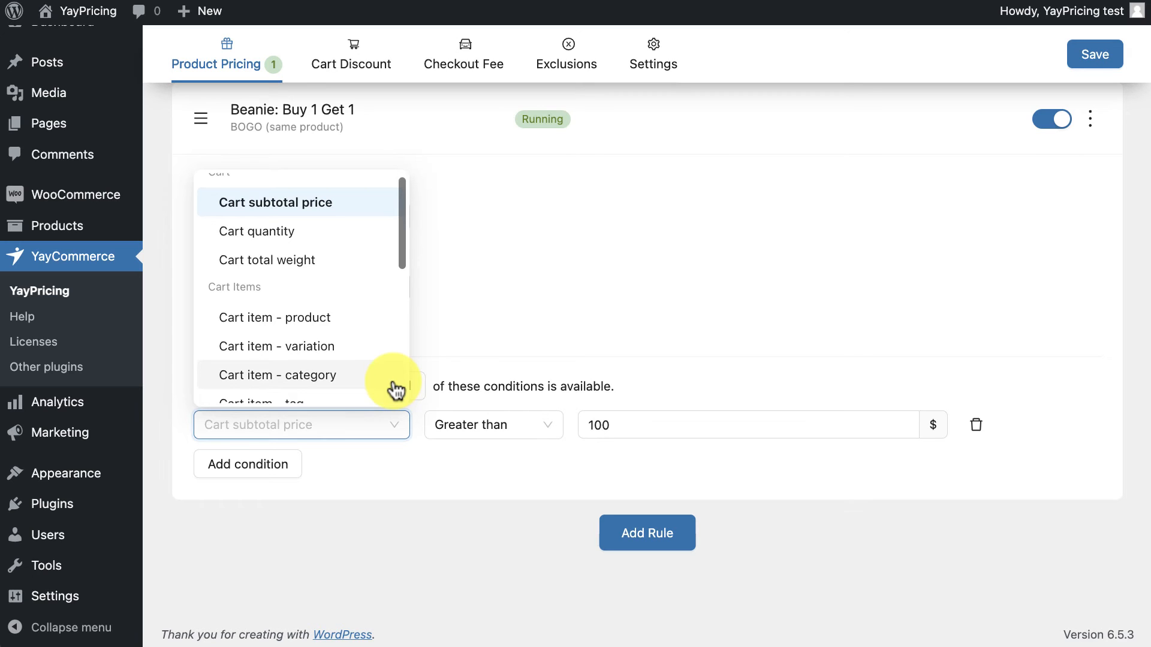
pyautogui.scroll(-3, 395, 390)
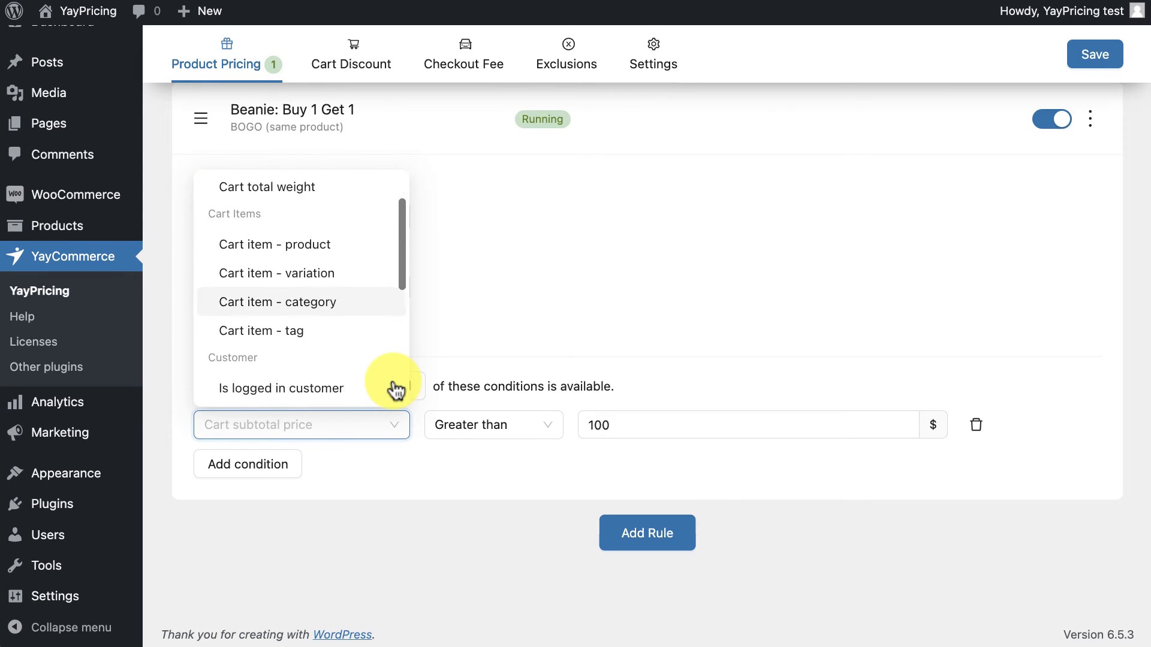
pyautogui.scroll(-3, 395, 390)
pyautogui.scroll(-2, 396, 390)
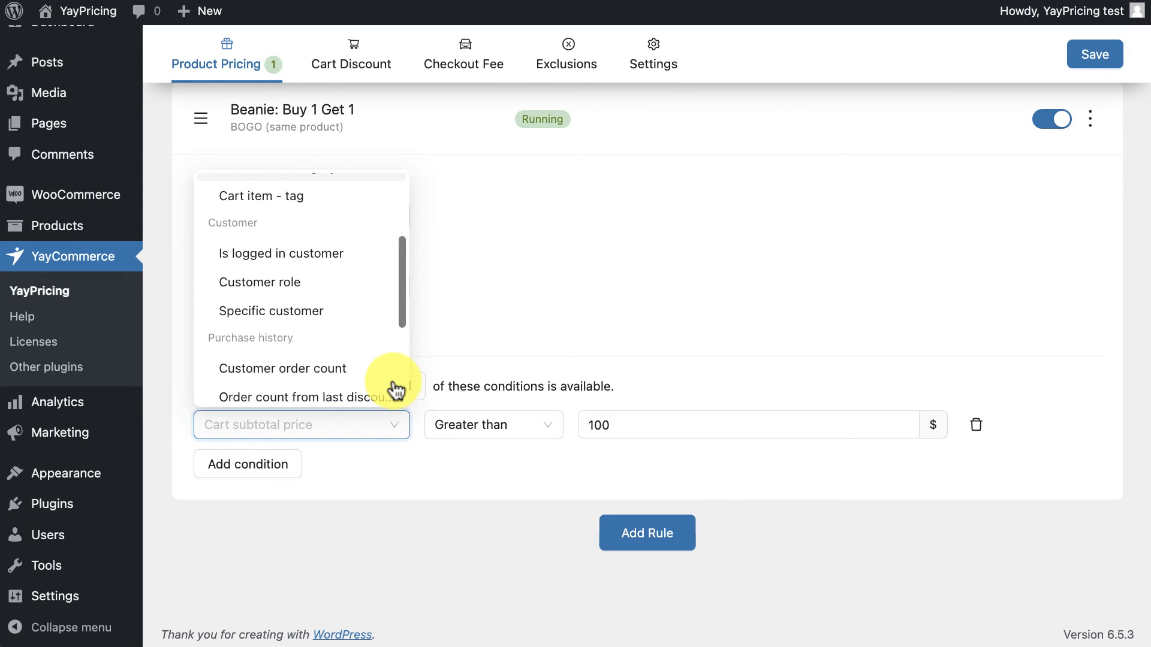
pyautogui.scroll(-5, 395, 390)
pyautogui.scroll(-3, 396, 393)
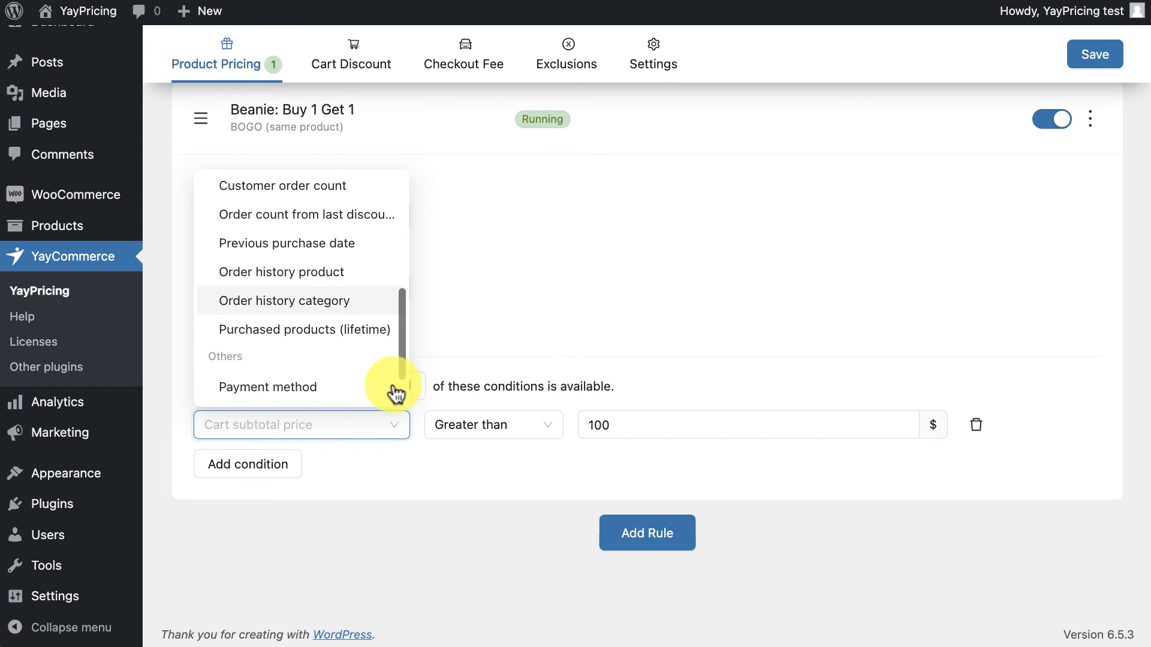
pyautogui.scroll(-3, 396, 394)
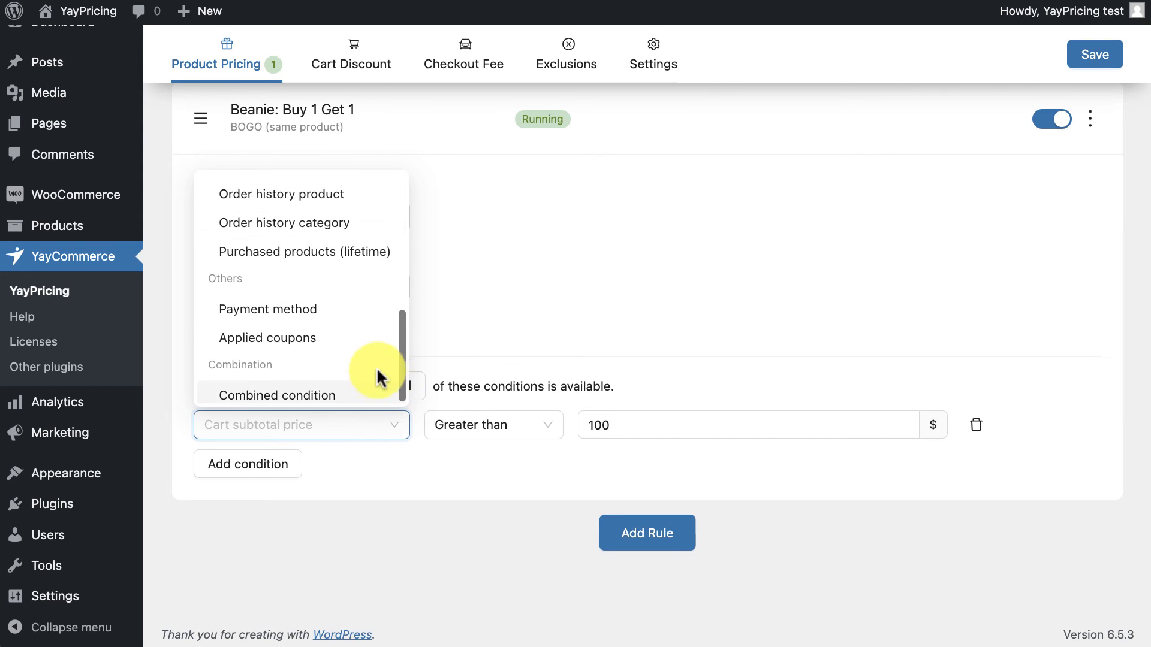
pyautogui.click(347, 346)
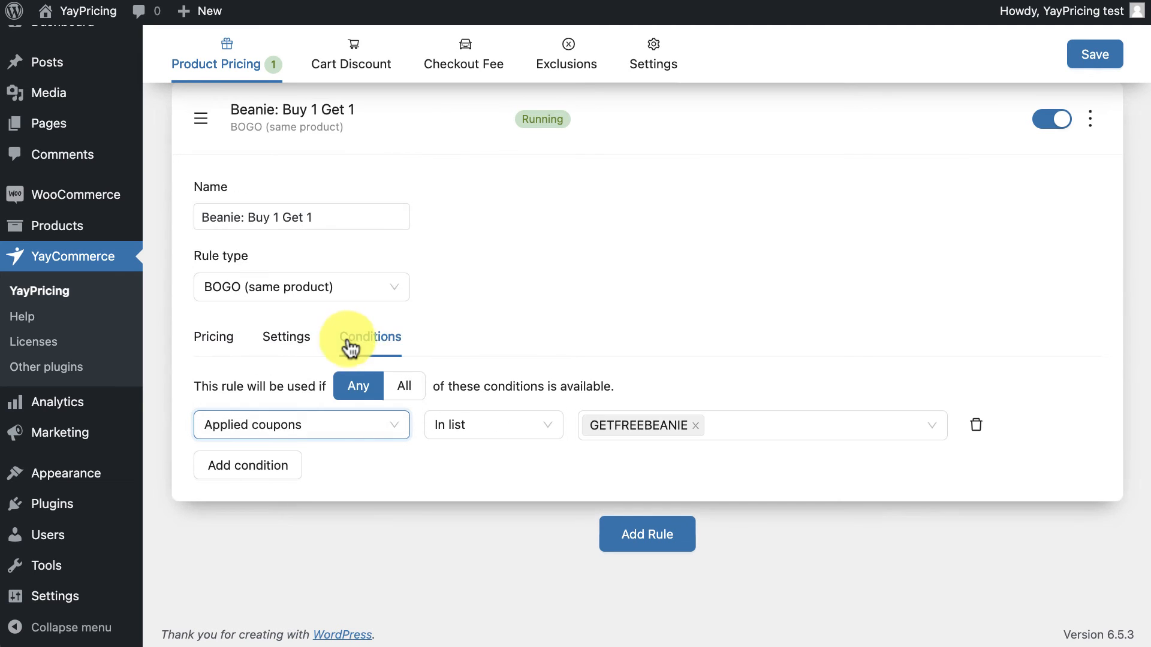
# Require the coupon GETFREEBEANIE in the Applied coupons condition and save the pricing rule.
pyautogui.click(745, 428)
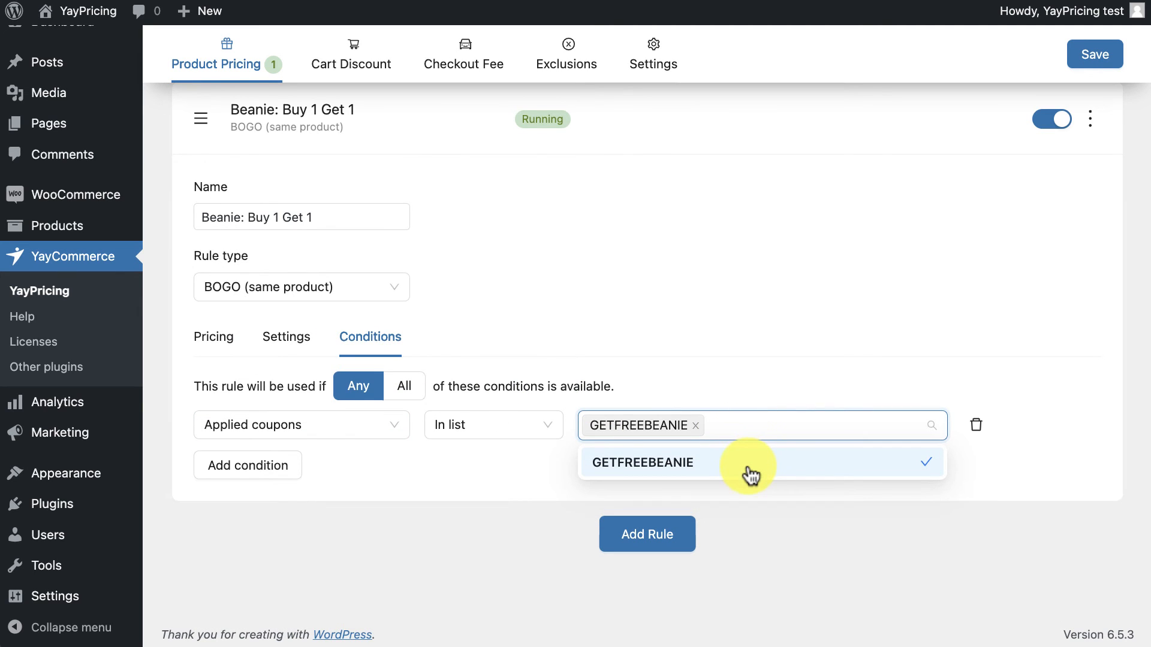
pyautogui.click(772, 414)
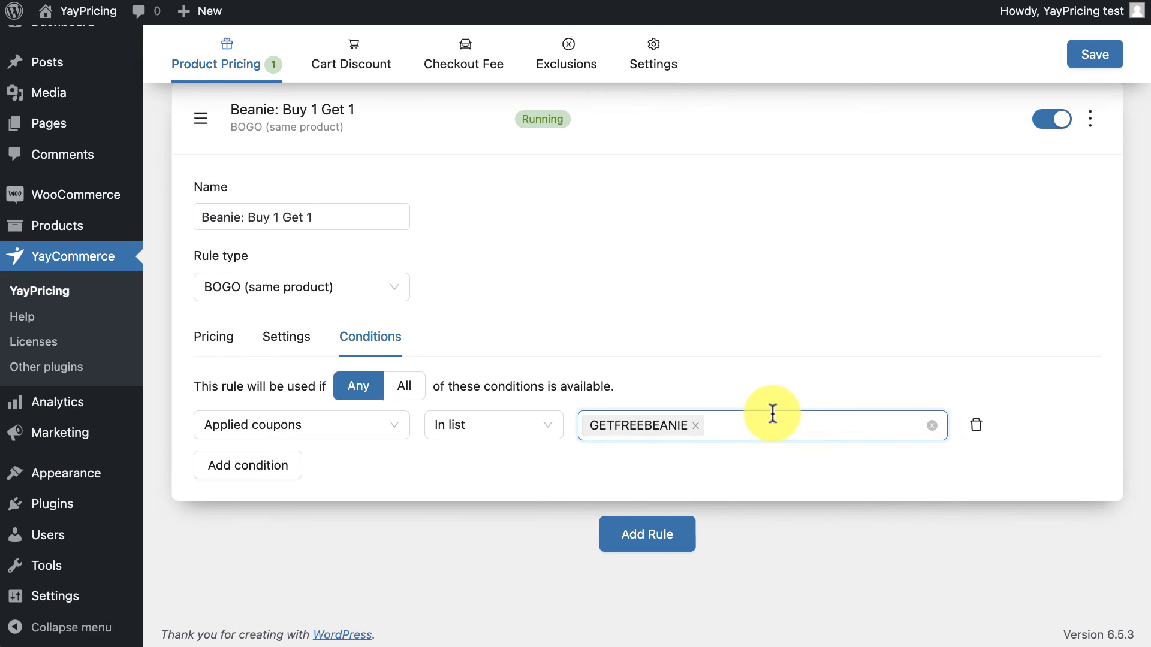
pyautogui.click(1116, 69)
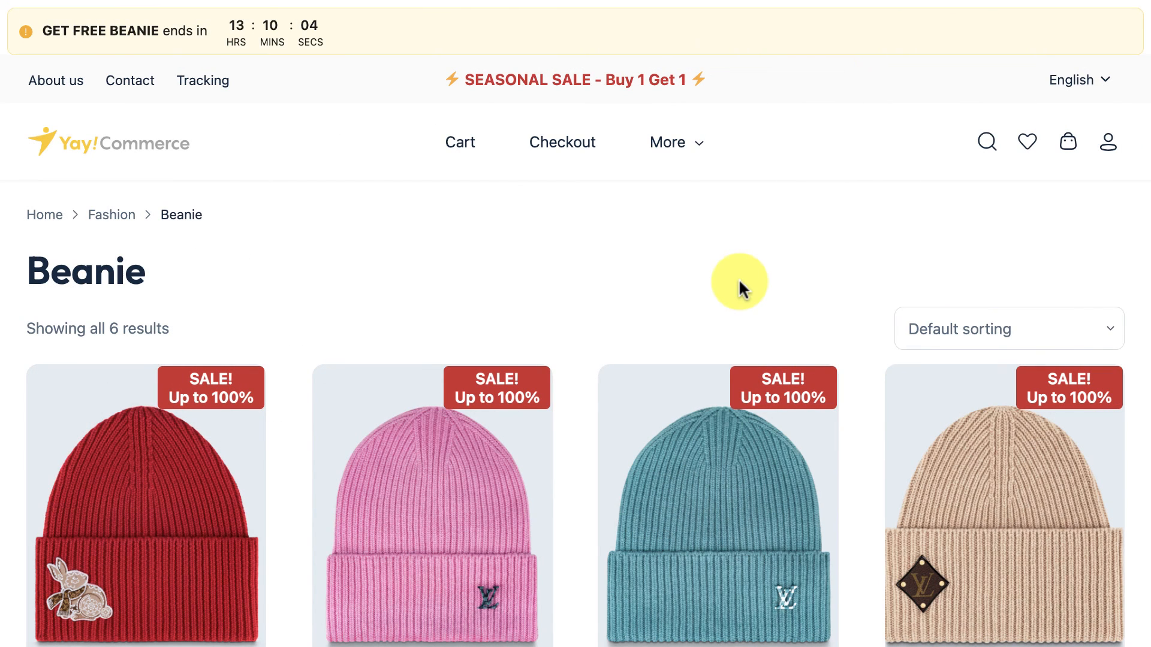
# On the storefront's Beanie category page, add the Mallard Beanie to the cart and view the cart.
pyautogui.scroll(-5, 738, 278)
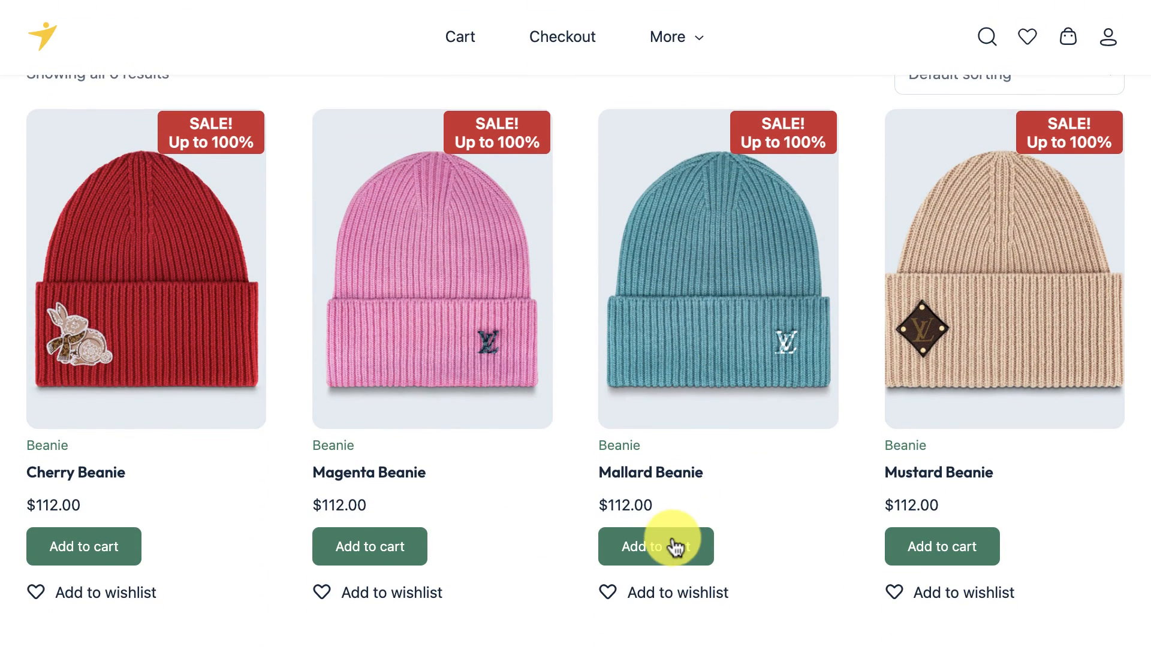
pyautogui.click(675, 546)
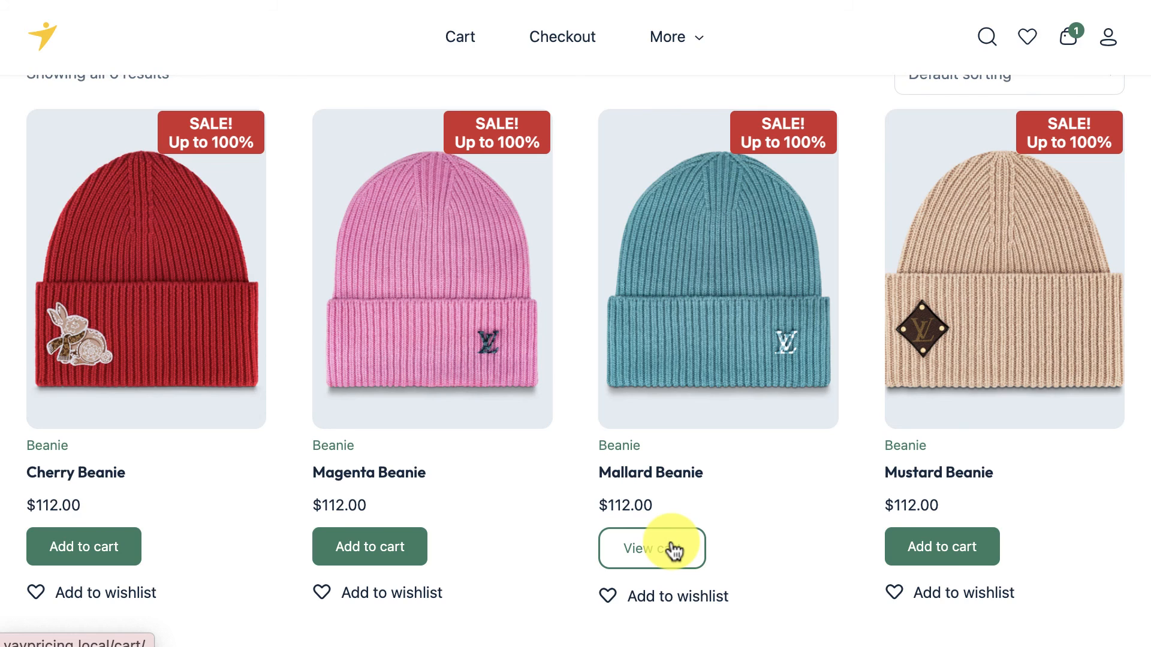
pyautogui.click(673, 548)
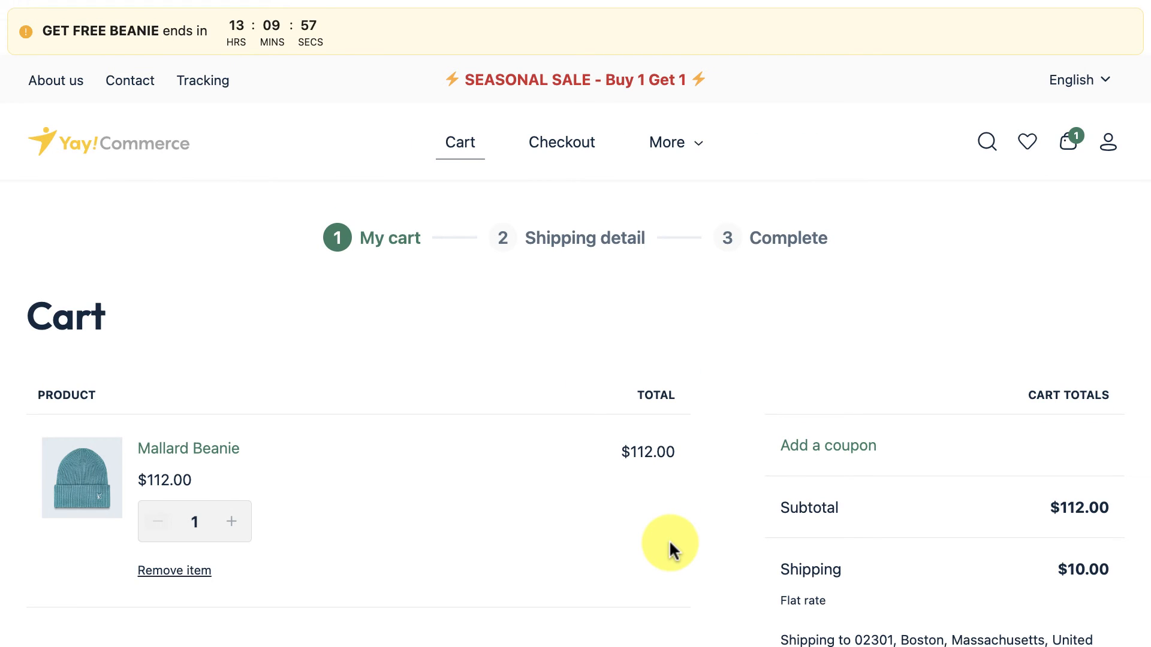
# Apply the coupon code GetFreeBeanie to the cart.
pyautogui.scroll(-3, 669, 540)
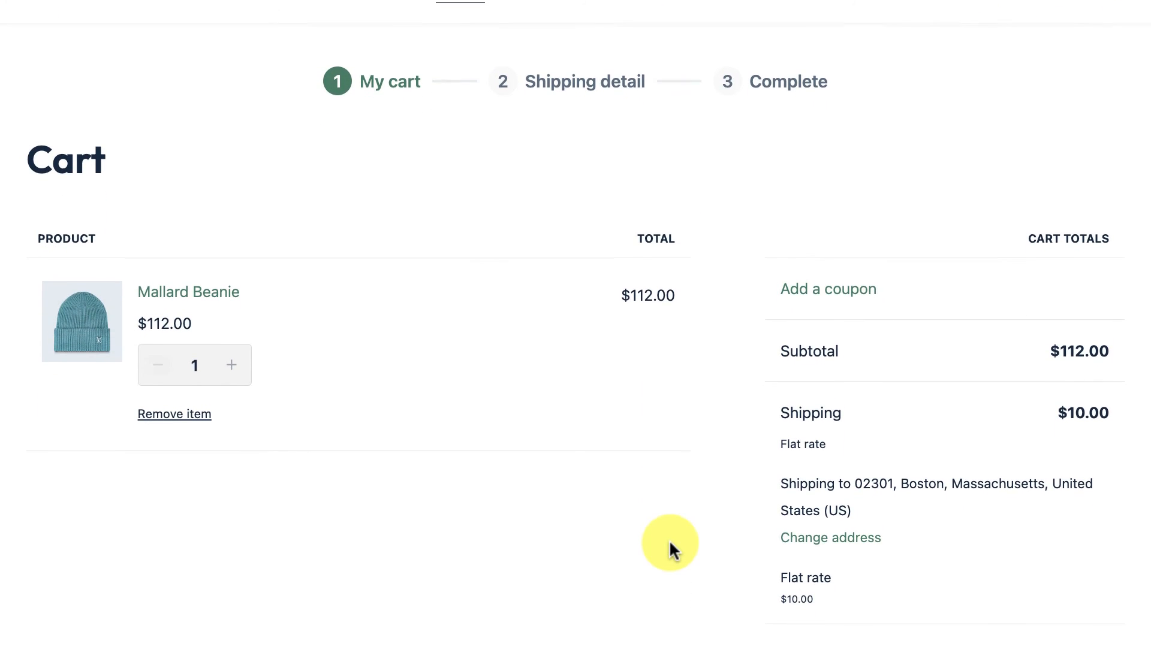
pyautogui.scroll(-1, 669, 539)
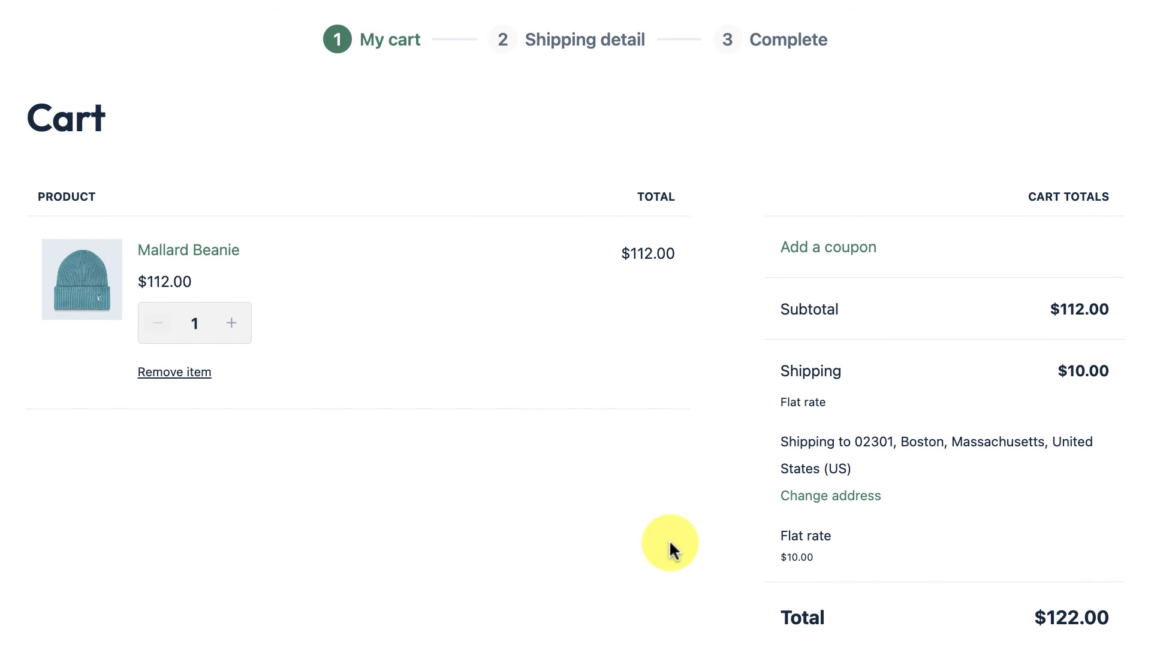
pyautogui.click(841, 248)
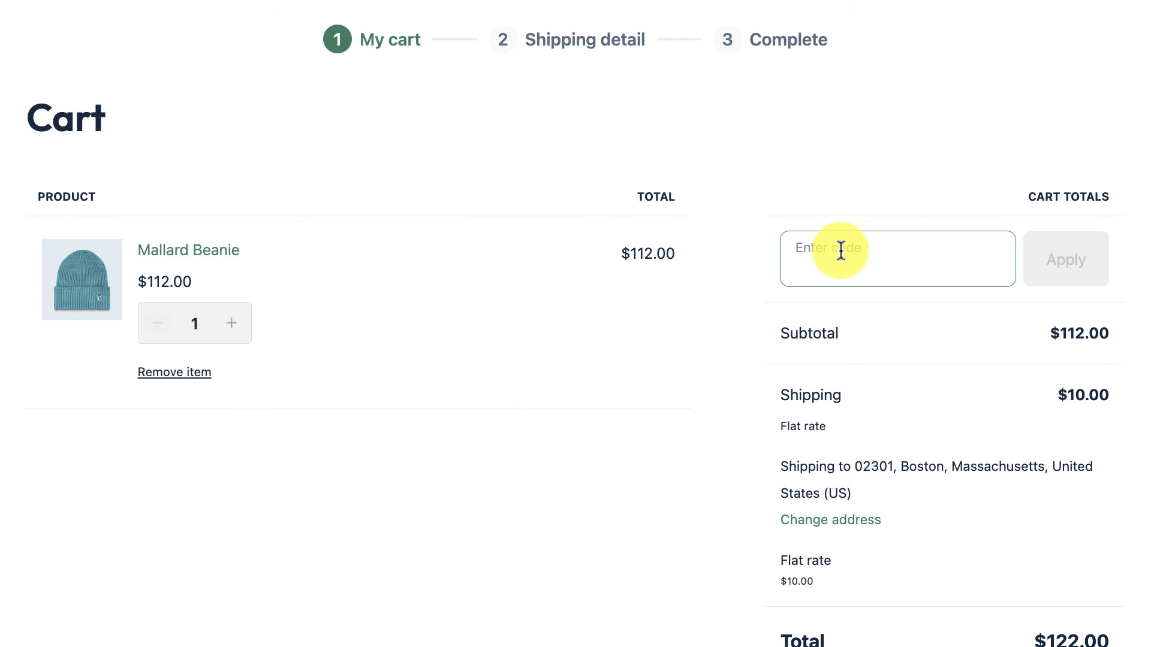
pyautogui.write('GetFreeBeanie')
pyautogui.click(1066, 259)
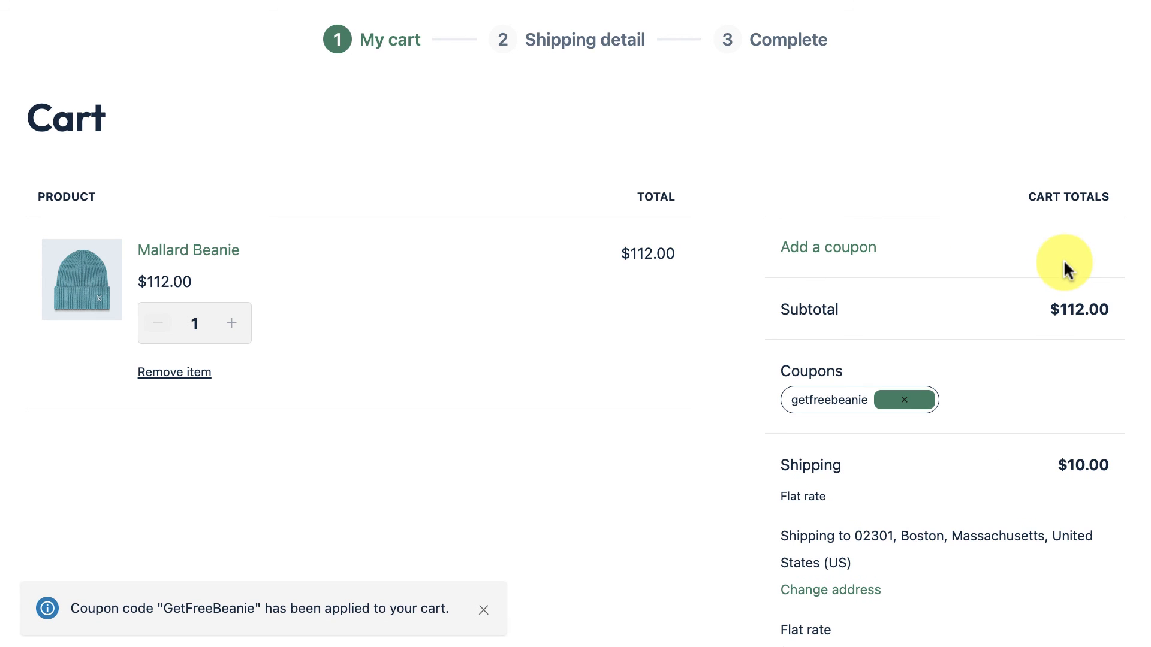
# Proceed to checkout, review the order summary and open the cart overview to check the beanie items.
pyautogui.scroll(-3, 1064, 259)
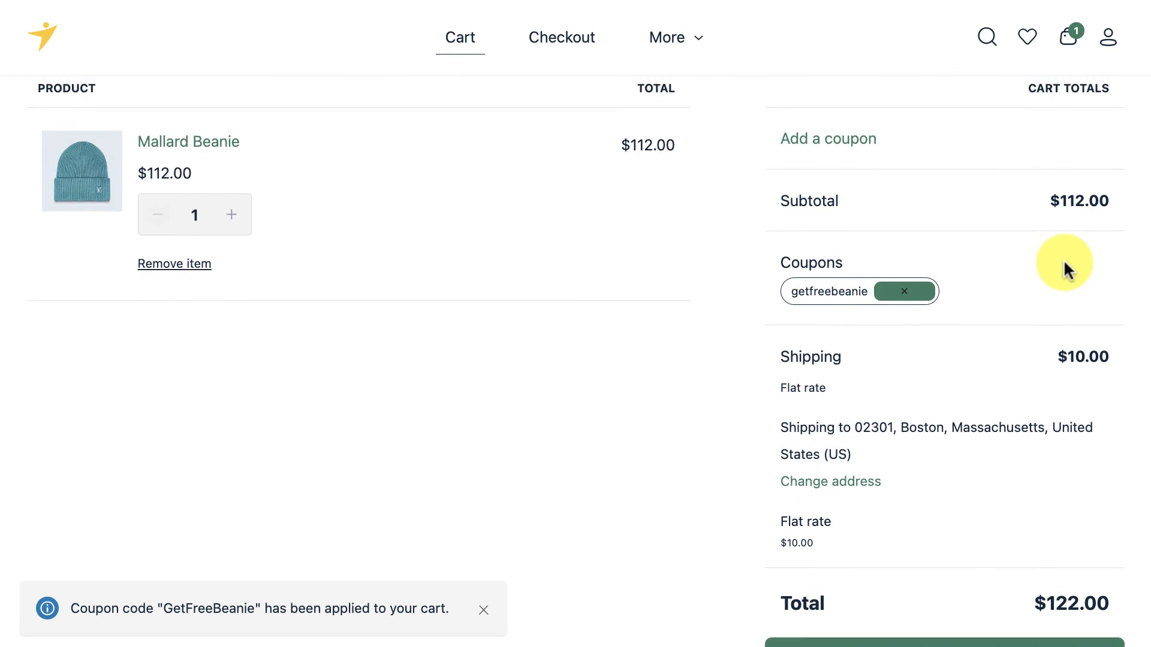
pyautogui.click(996, 610)
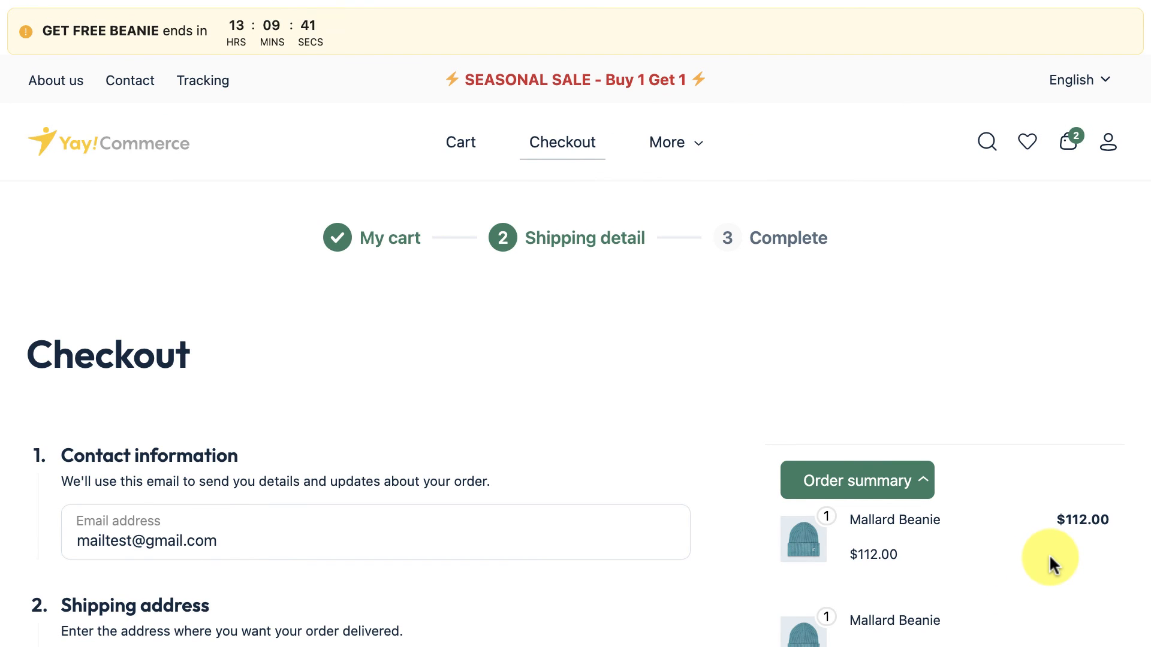
pyautogui.scroll(-5, 1050, 558)
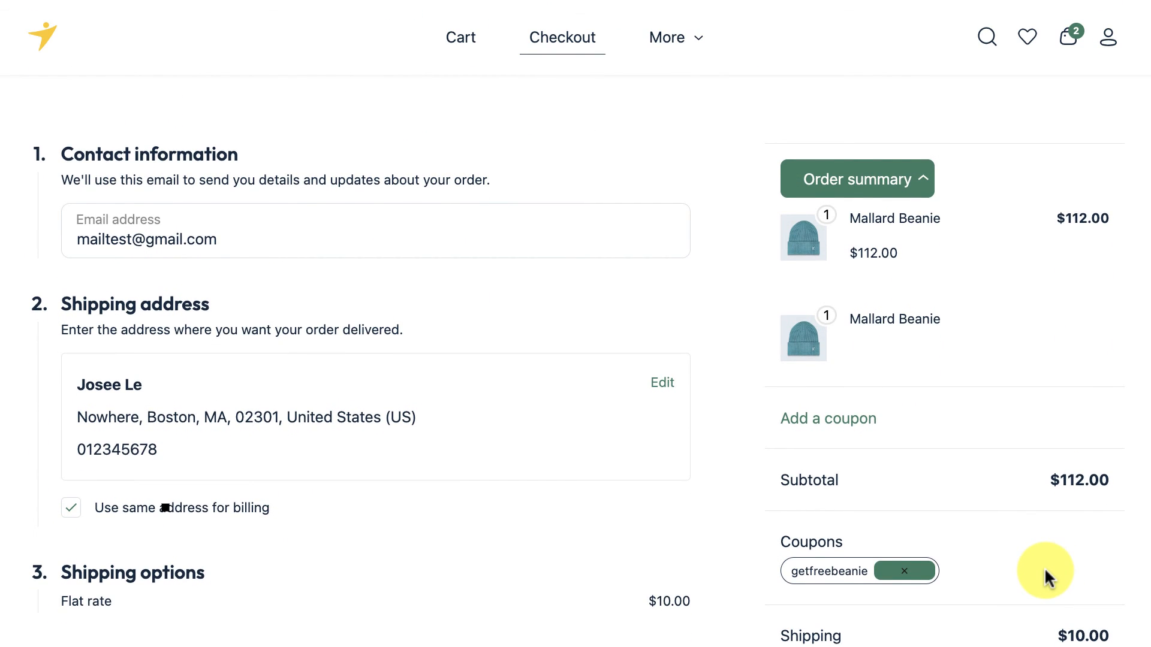
pyautogui.scroll(-1, 1044, 570)
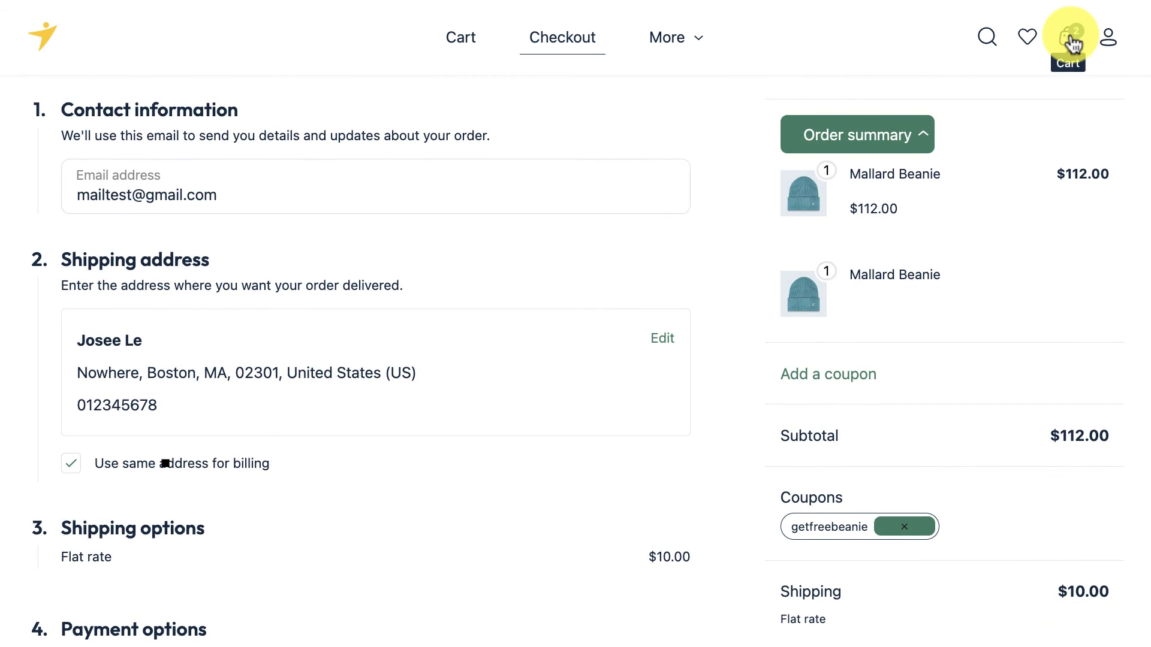
pyautogui.click(1069, 38)
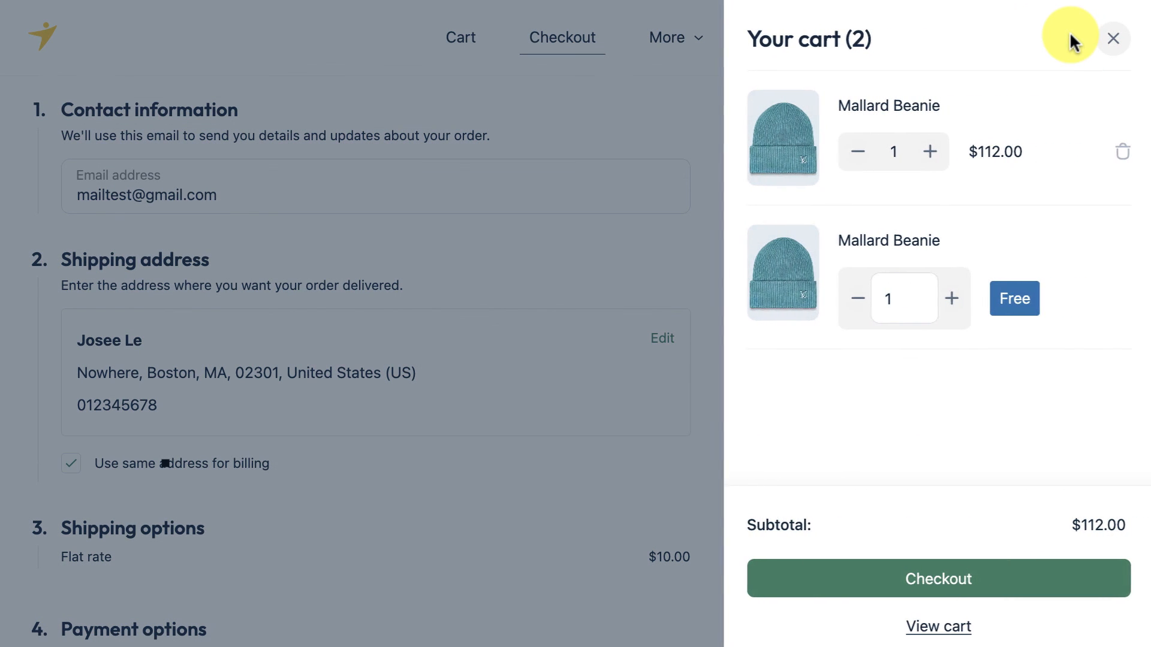